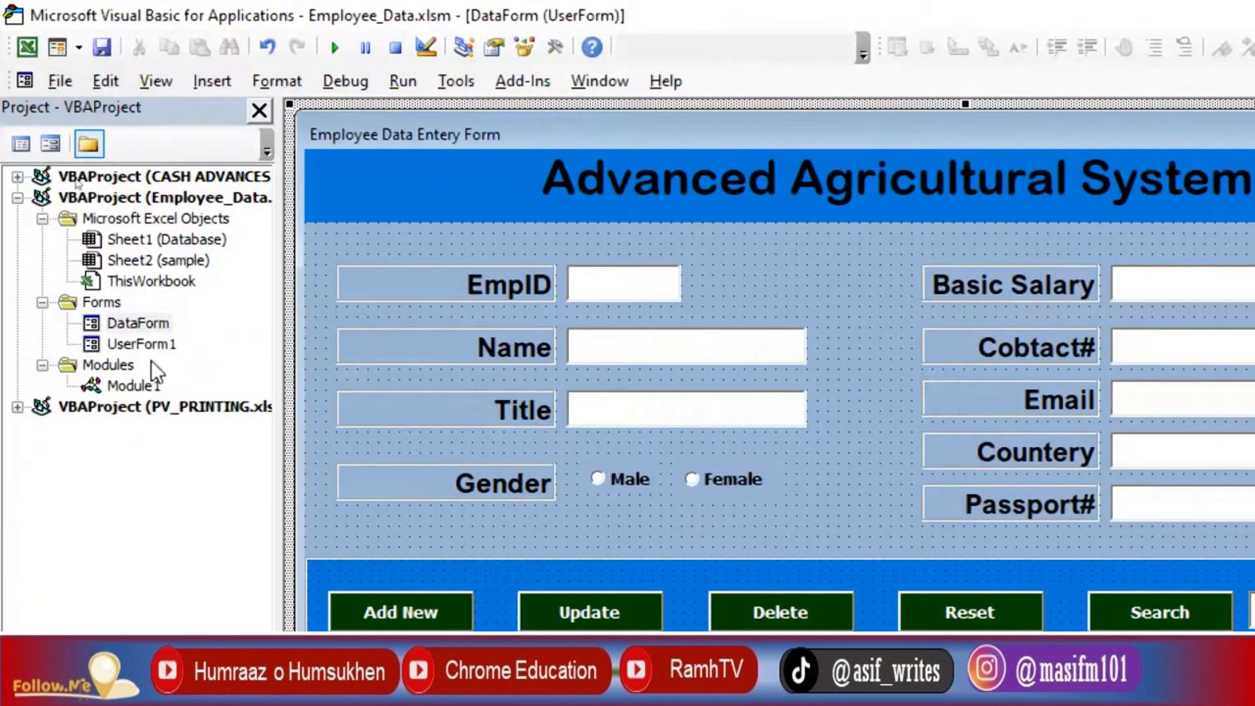
- Open UserForm1 and draw a square image control about 60 by 60 beside the Male and Female options
double_click(148, 343)
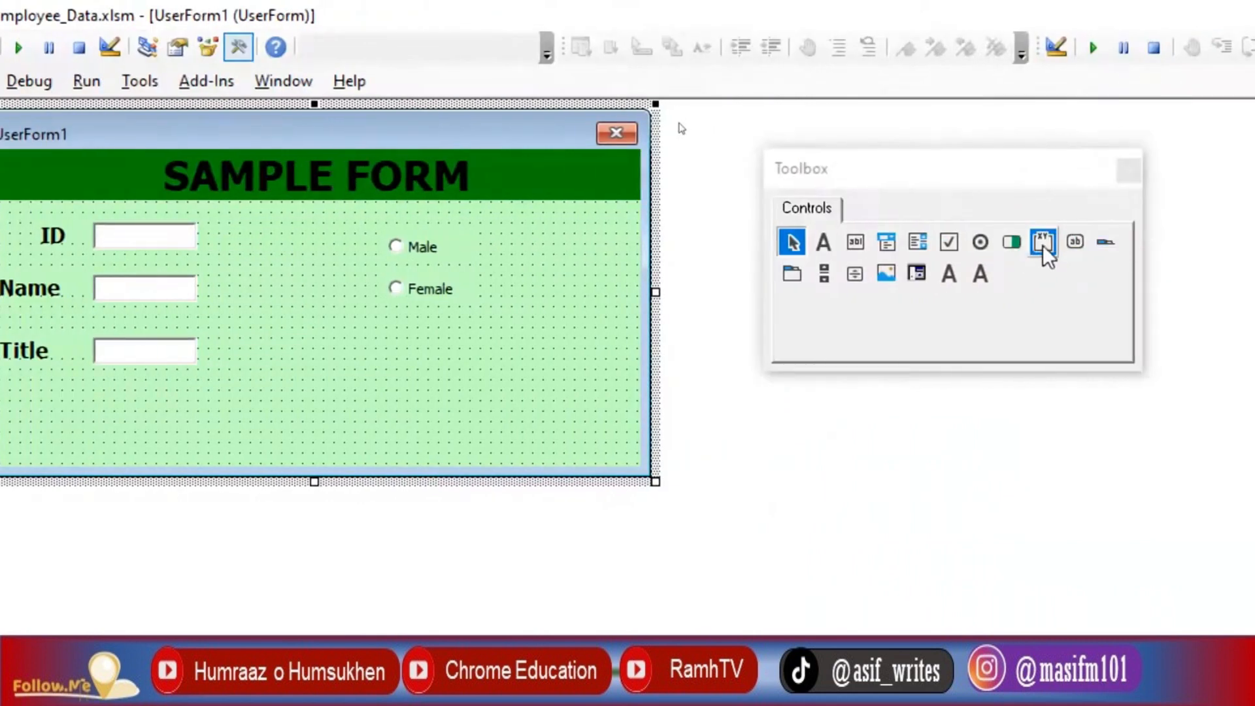
click(886, 273)
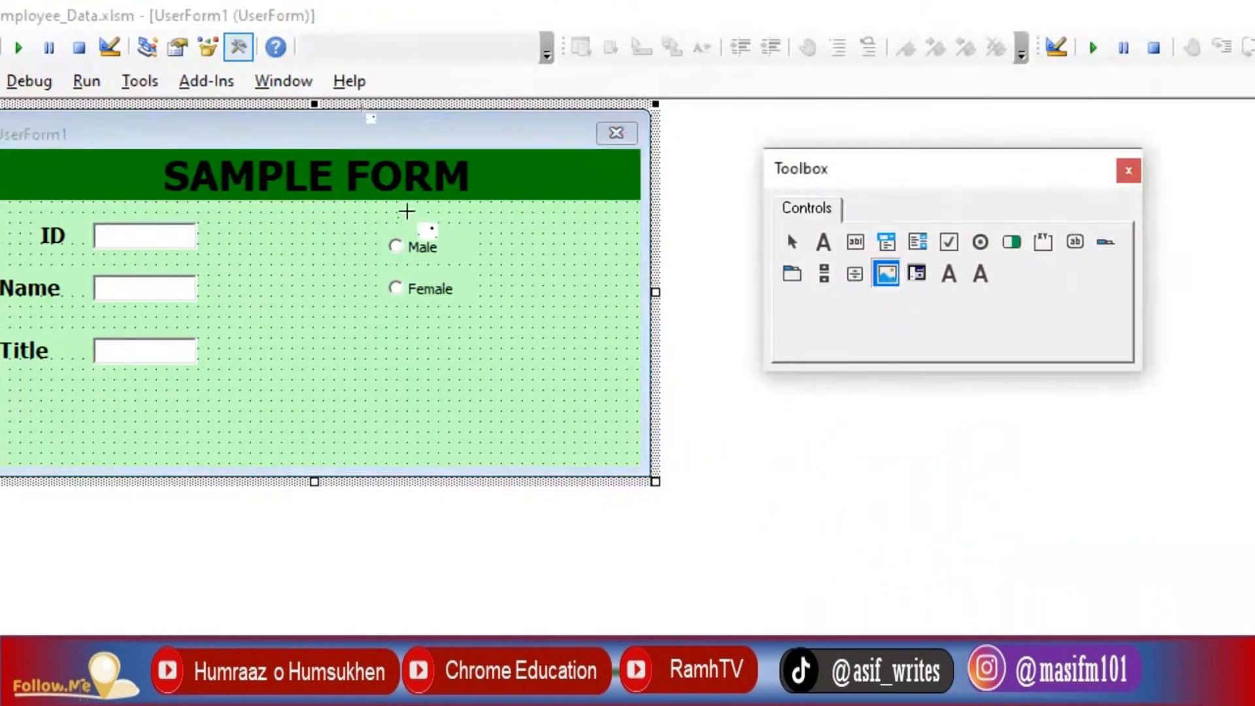
drag(522, 222, 626, 327)
click(266, 336)
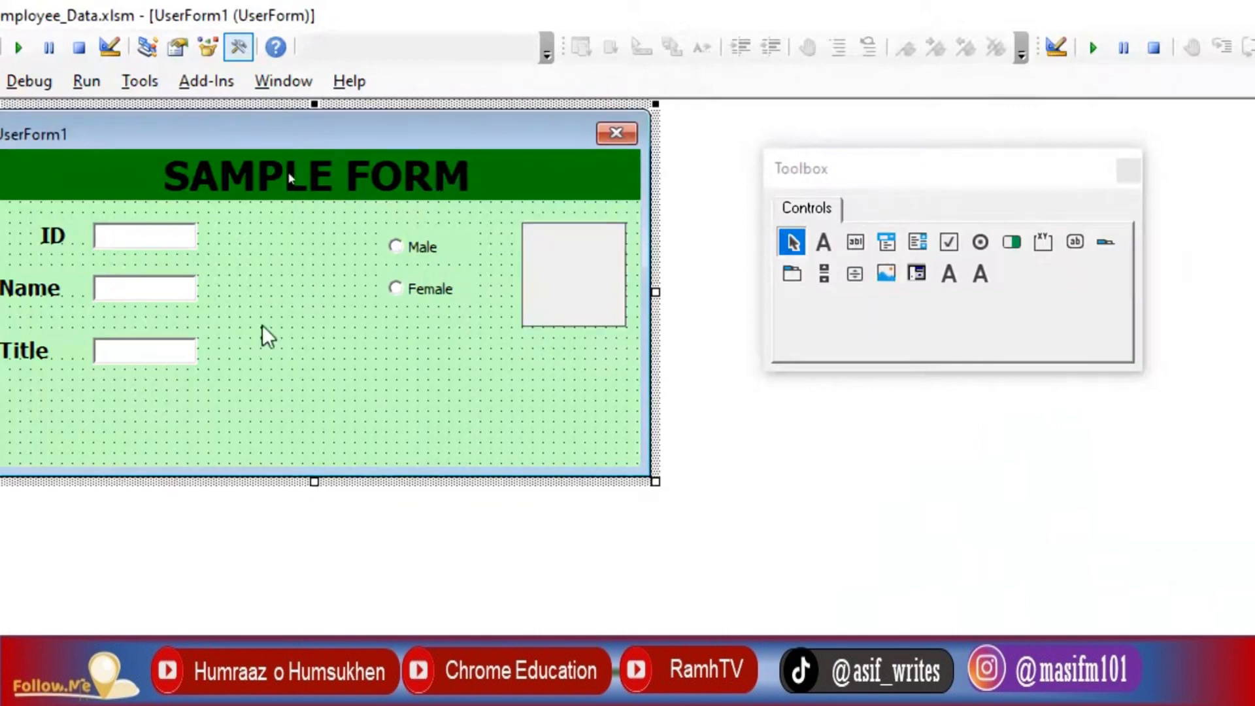
- Make the image control's background transparent through its BackStyle property
click(534, 296)
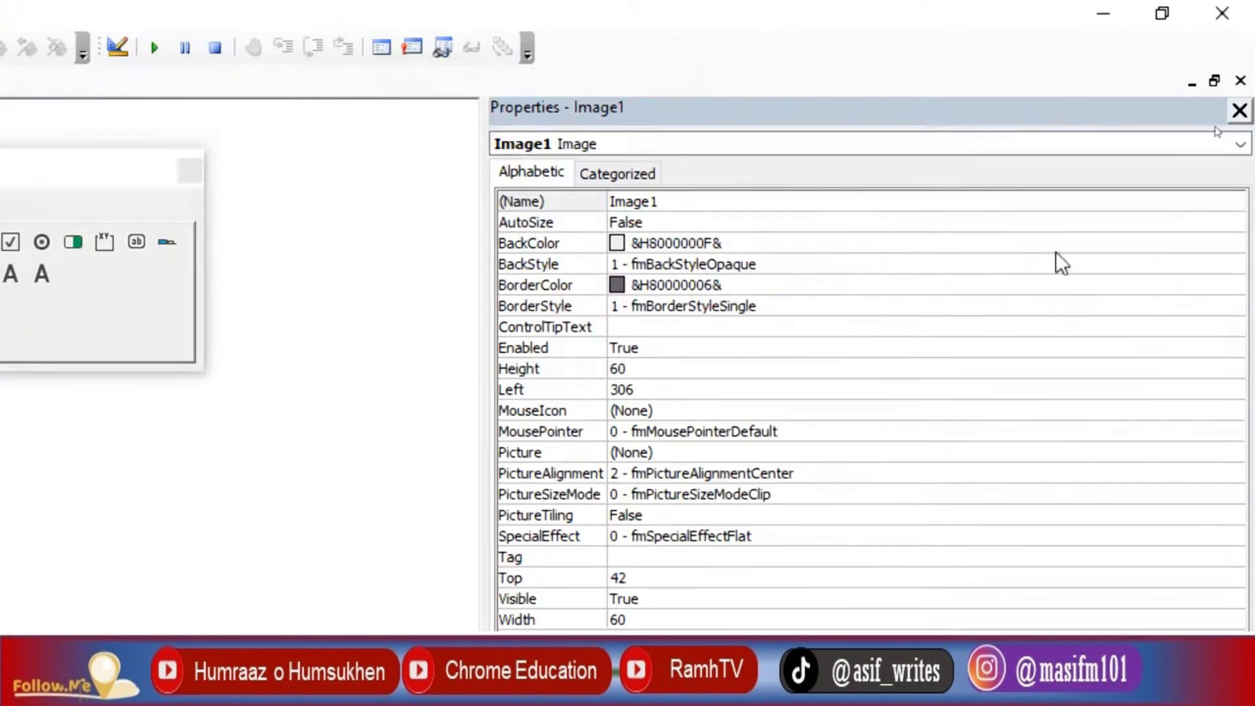
click(904, 262)
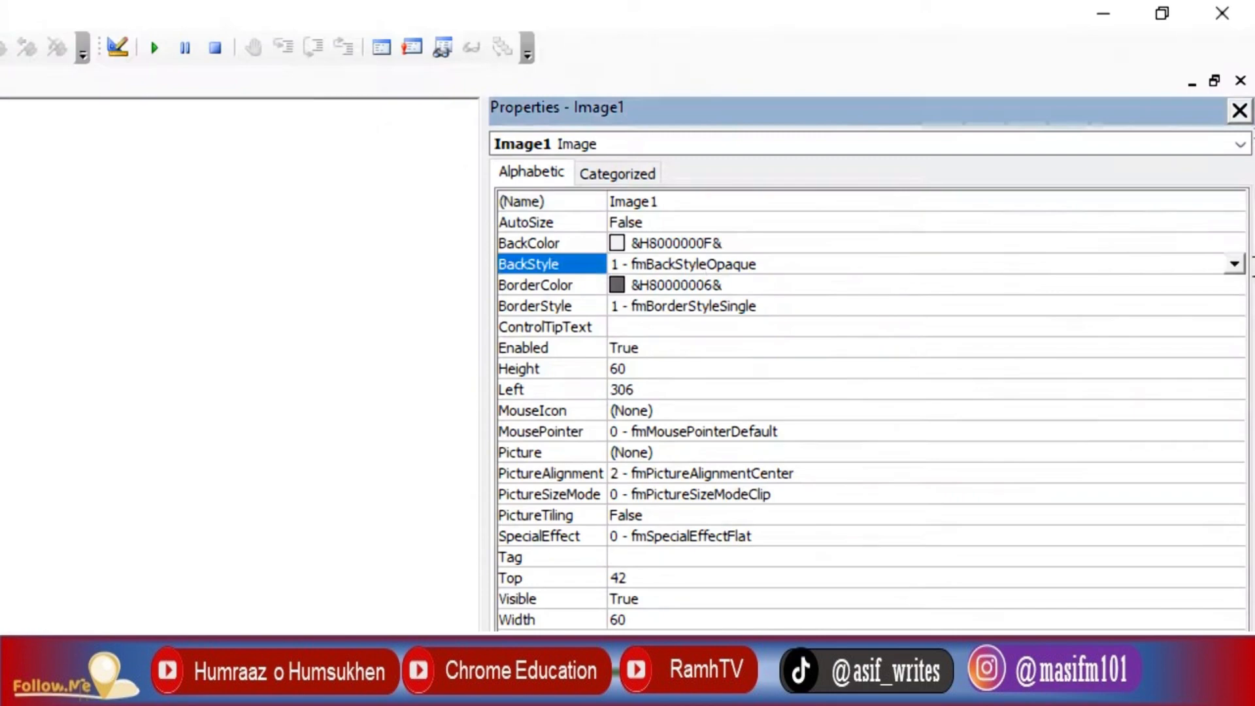
click(1234, 264)
click(752, 282)
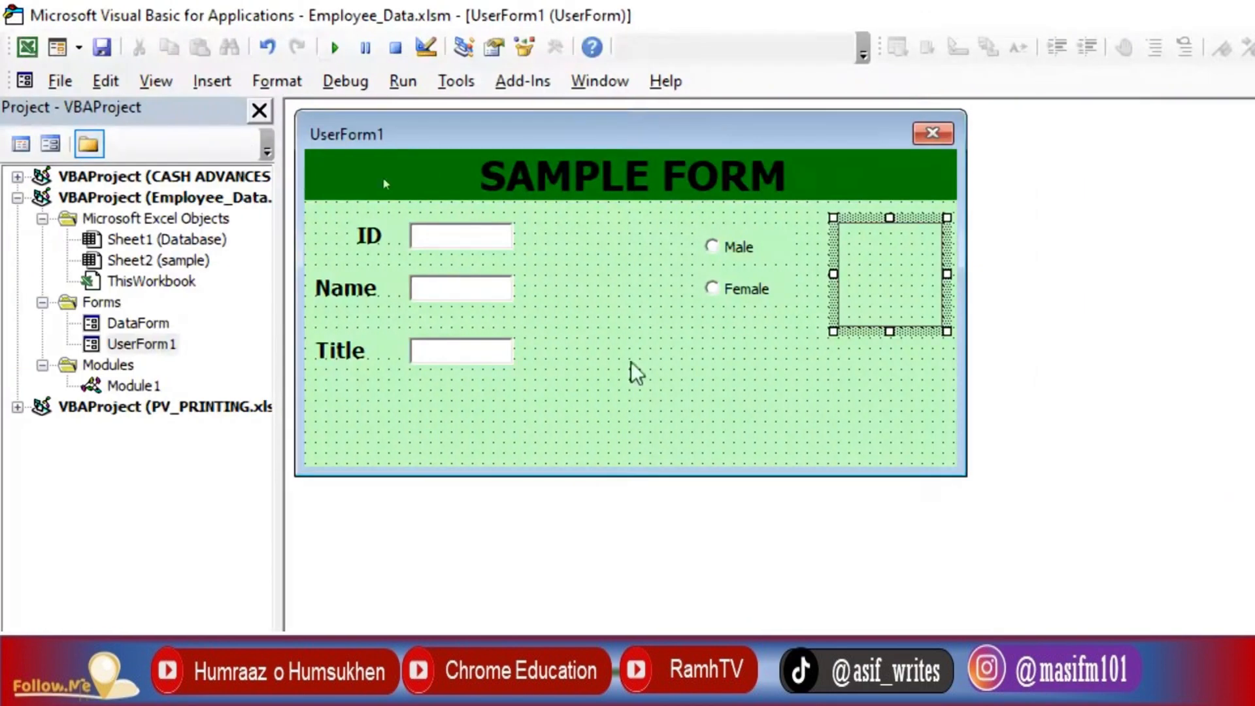
click(837, 407)
click(905, 285)
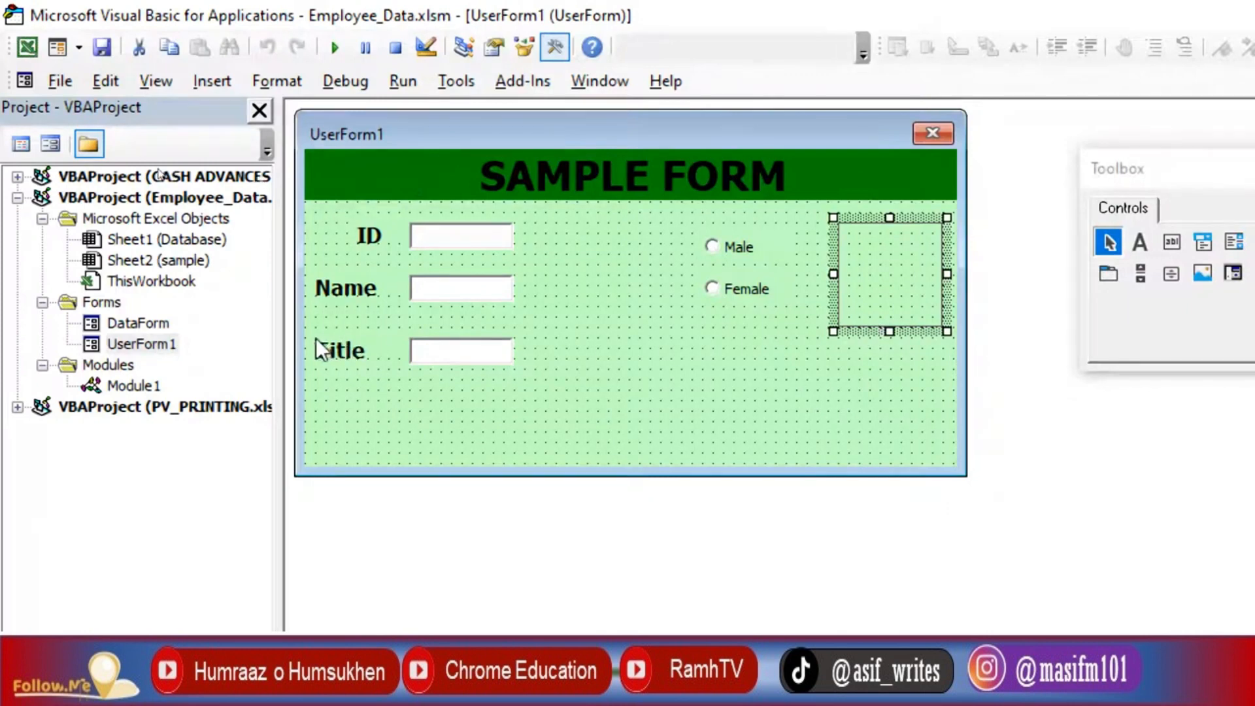
- Move the Title label and its text box together to the area below the Female option
drag(464, 383, 353, 343)
drag(490, 360, 741, 374)
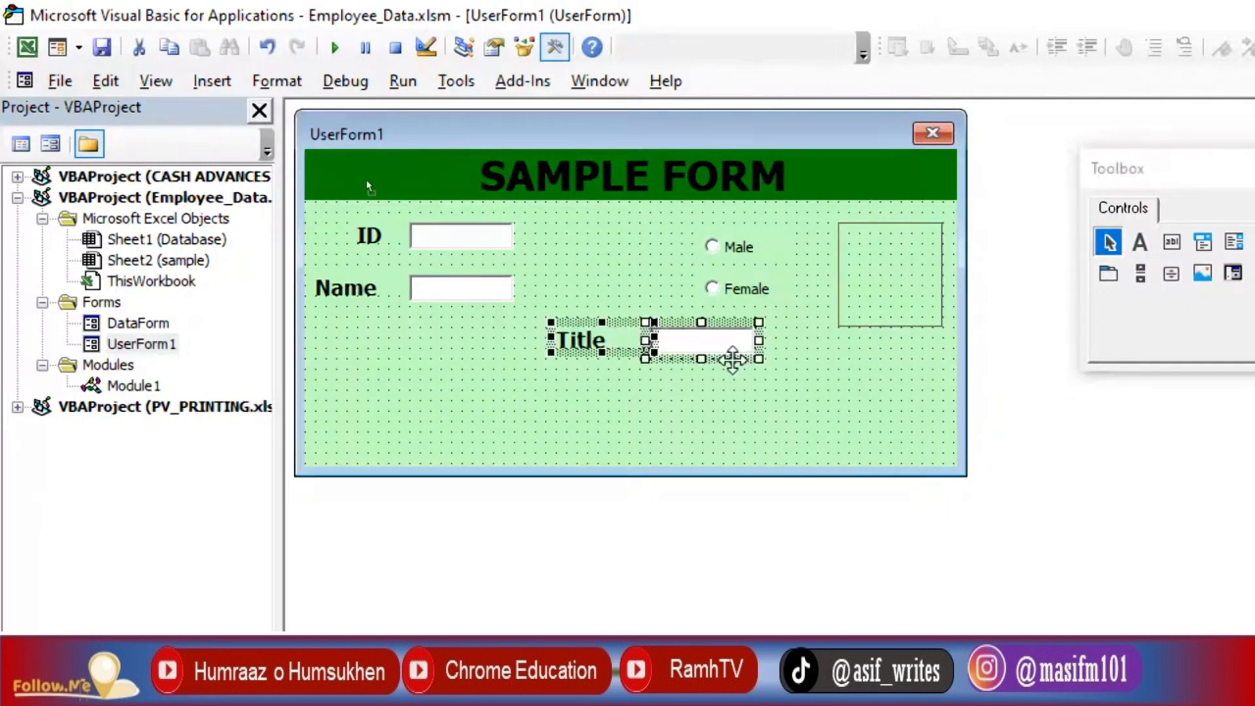
click(621, 278)
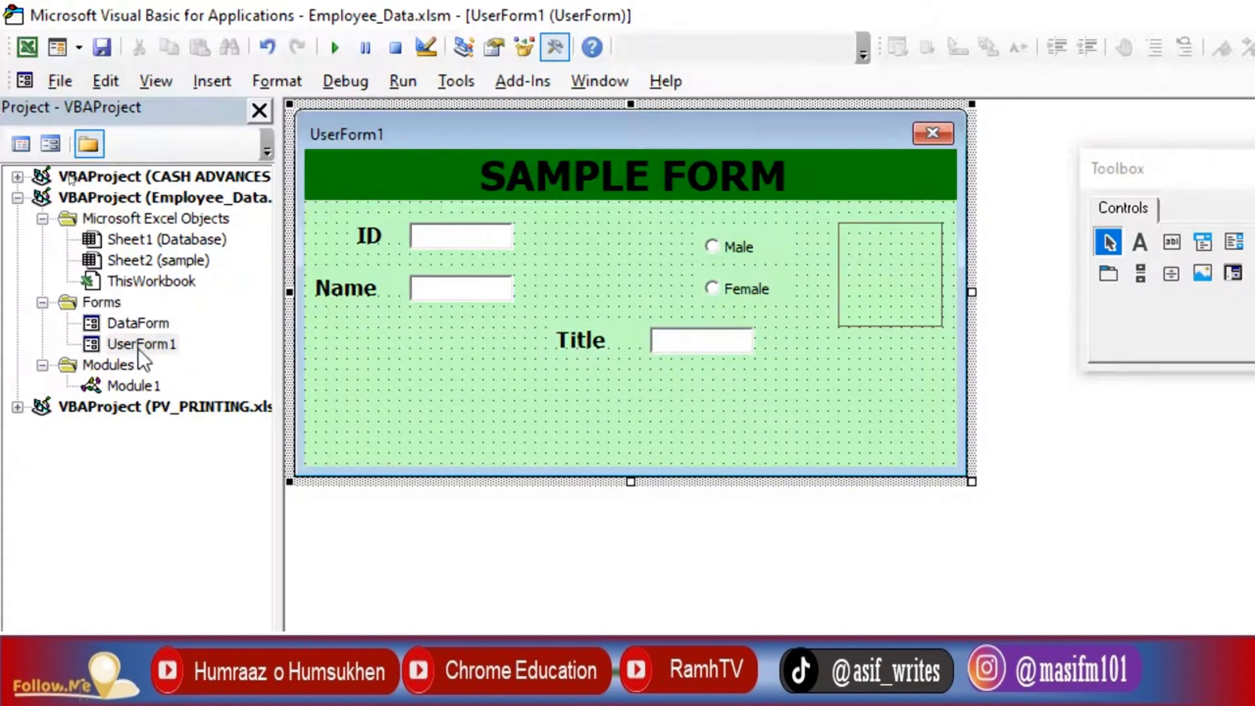
- Check DataForm's layout for reference and extend UserForm1's height downward to make room for more controls
double_click(147, 324)
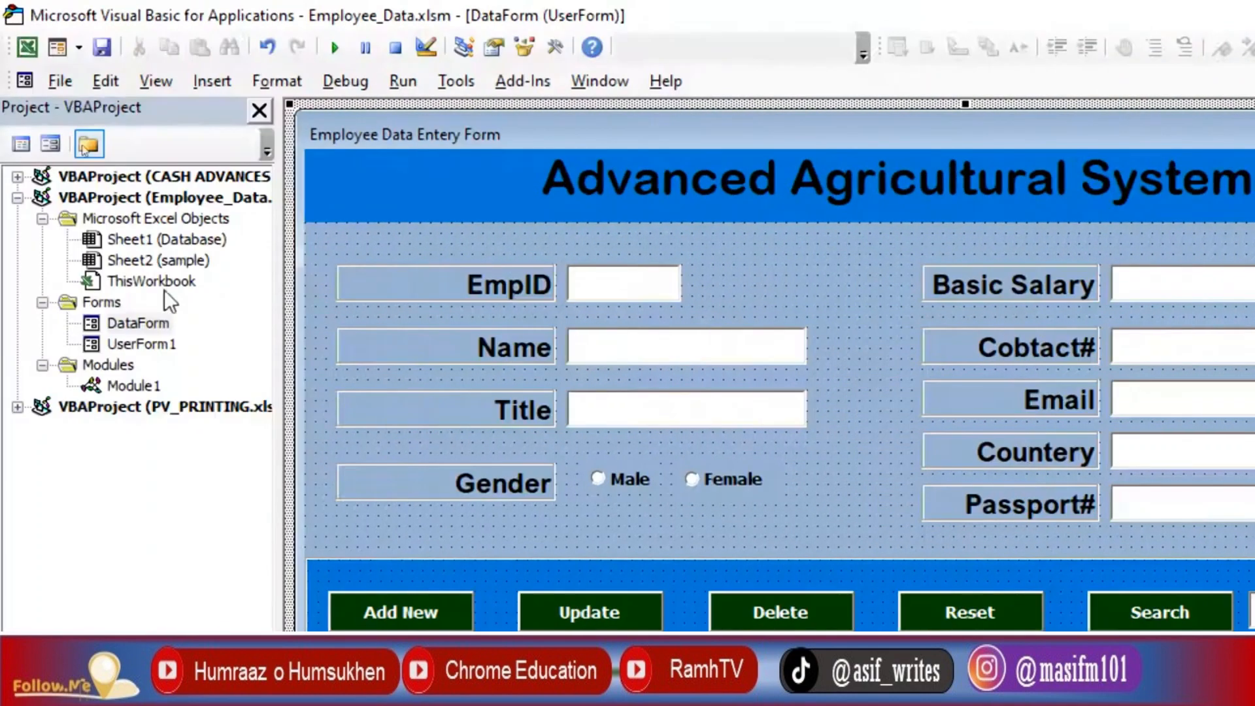
double_click(150, 344)
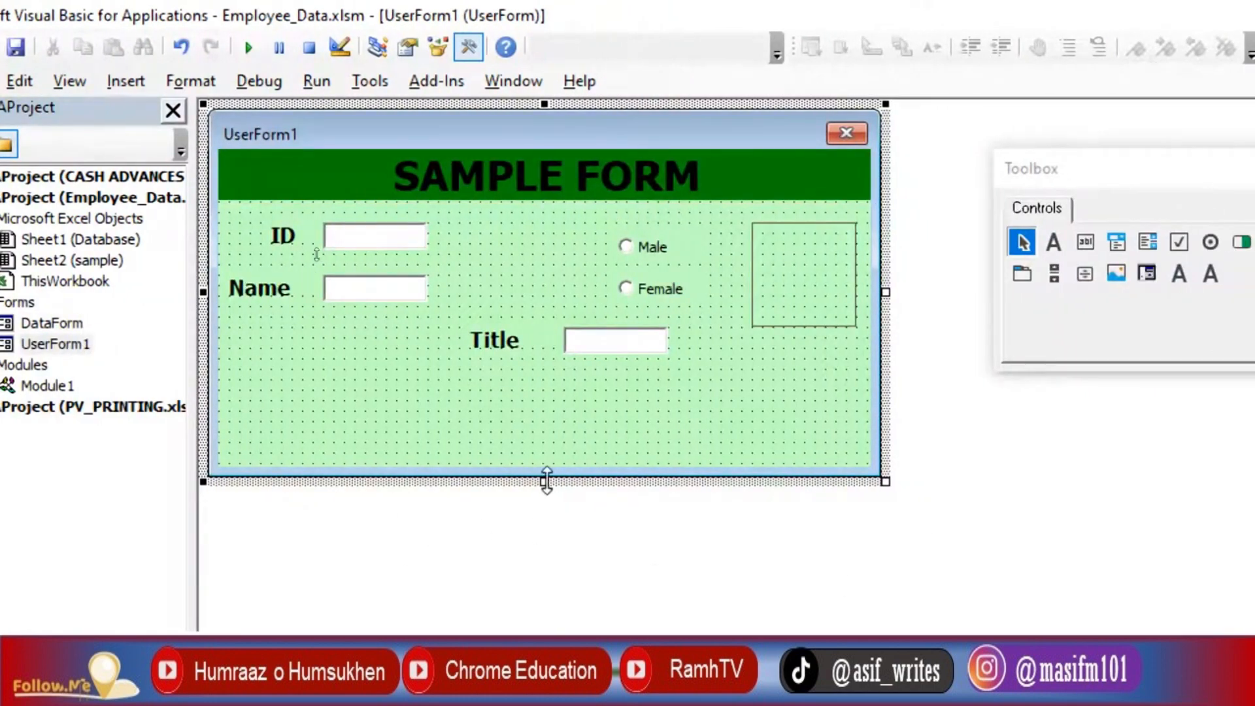
drag(545, 482, 556, 629)
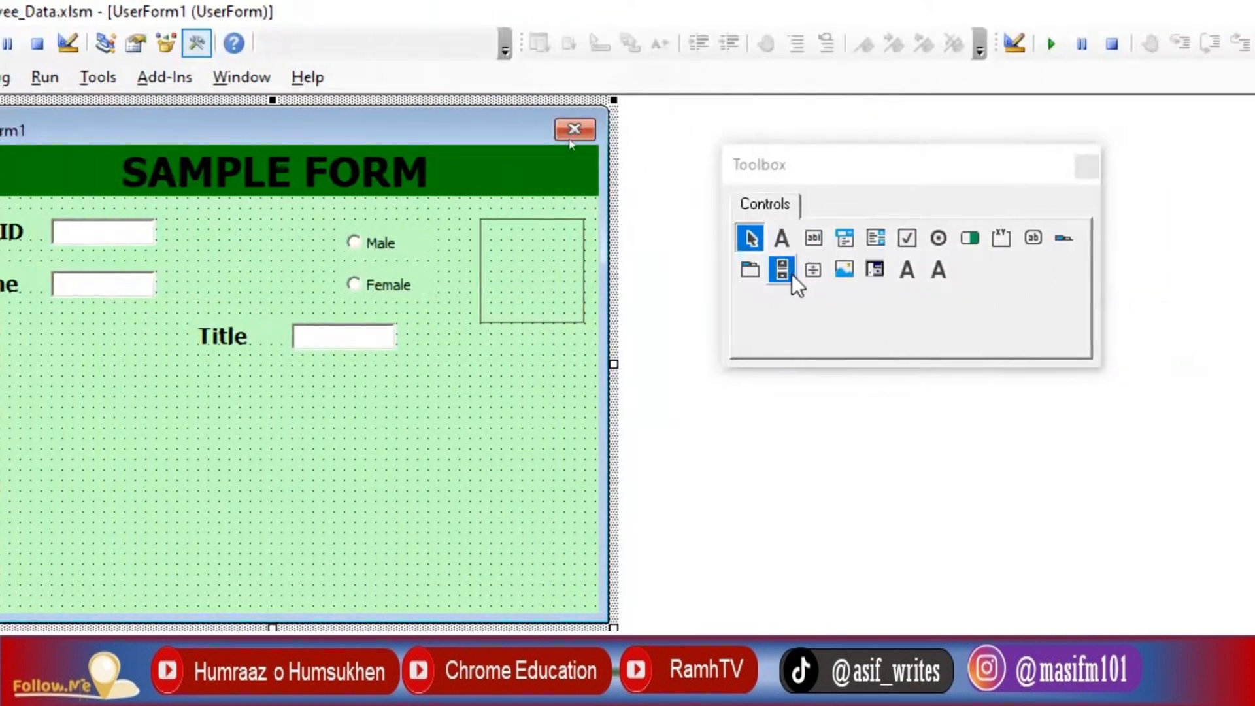
- Draw a full-width frame about 36 high below the Title field and set its BackColor to dark green (&H00008000&)
click(1006, 239)
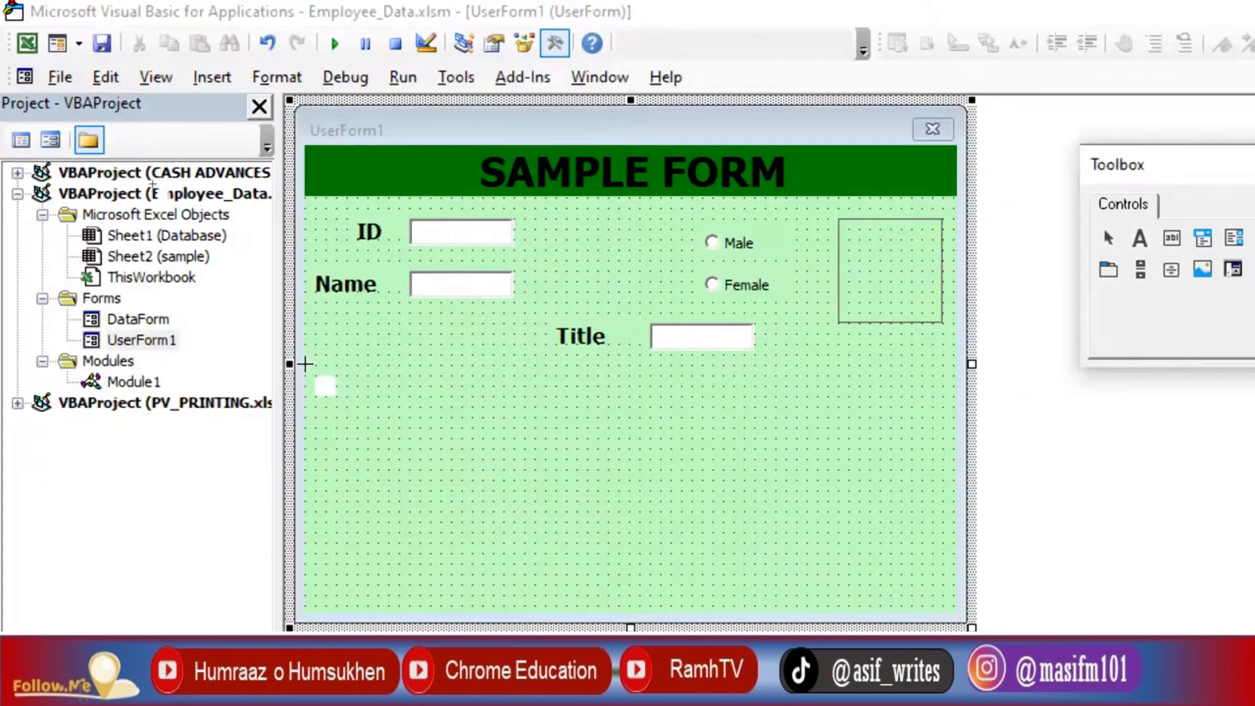
drag(305, 364, 959, 433)
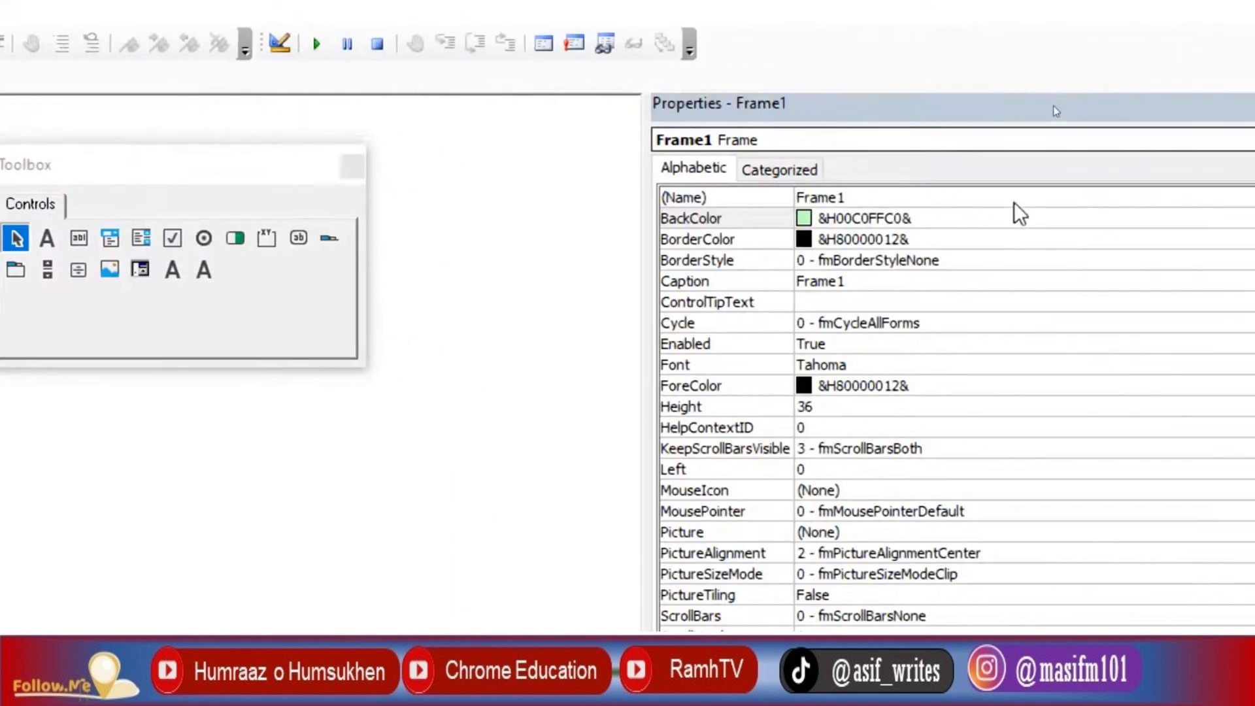
click(1235, 221)
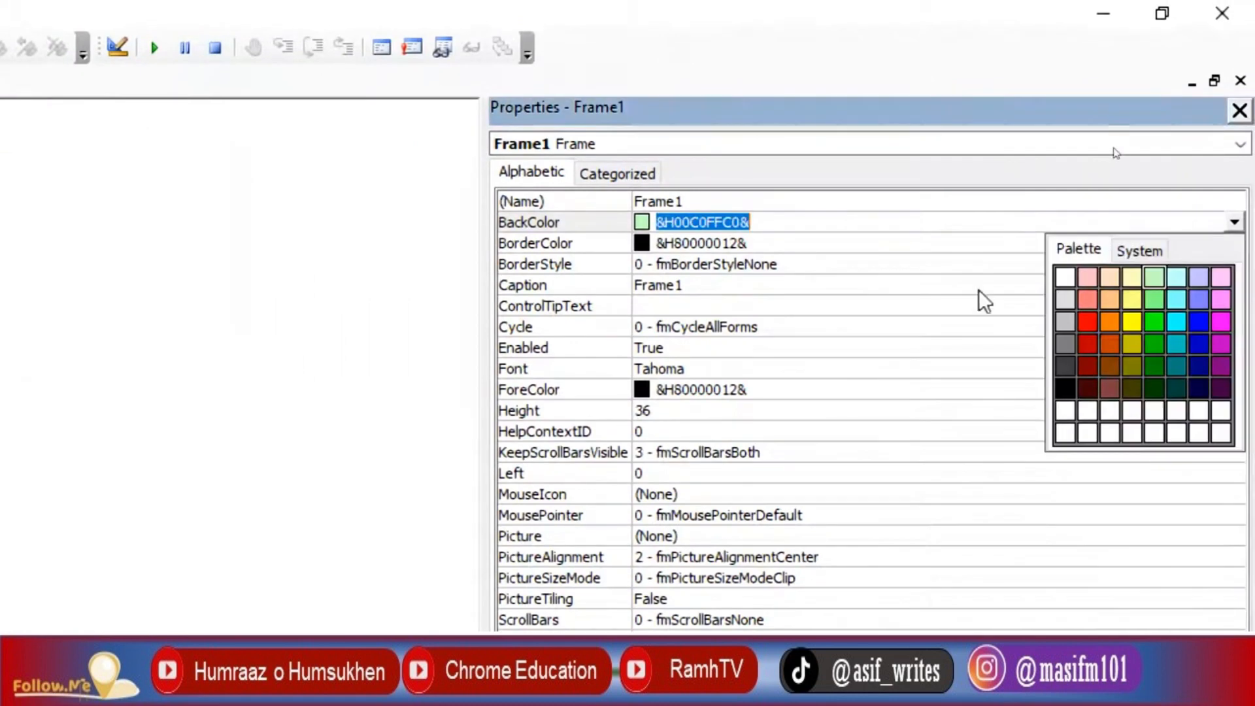
click(1164, 355)
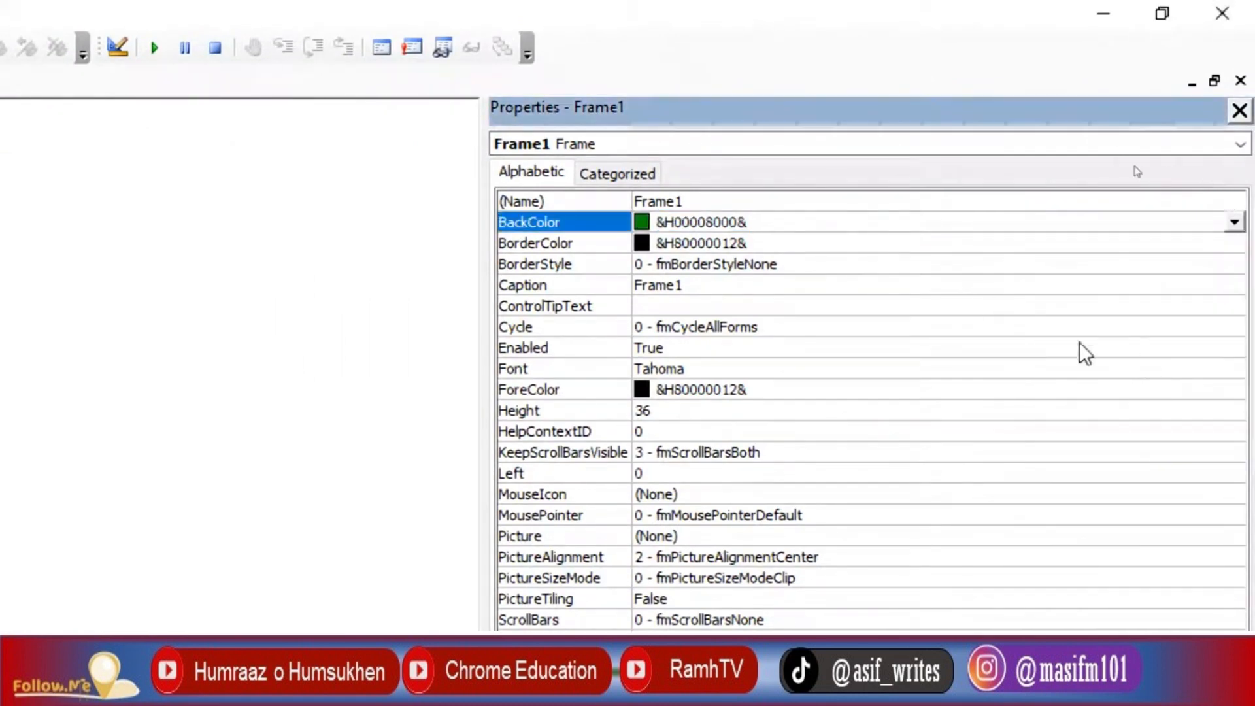
- Clear the green frame's caption
click(669, 284)
key(Delete)
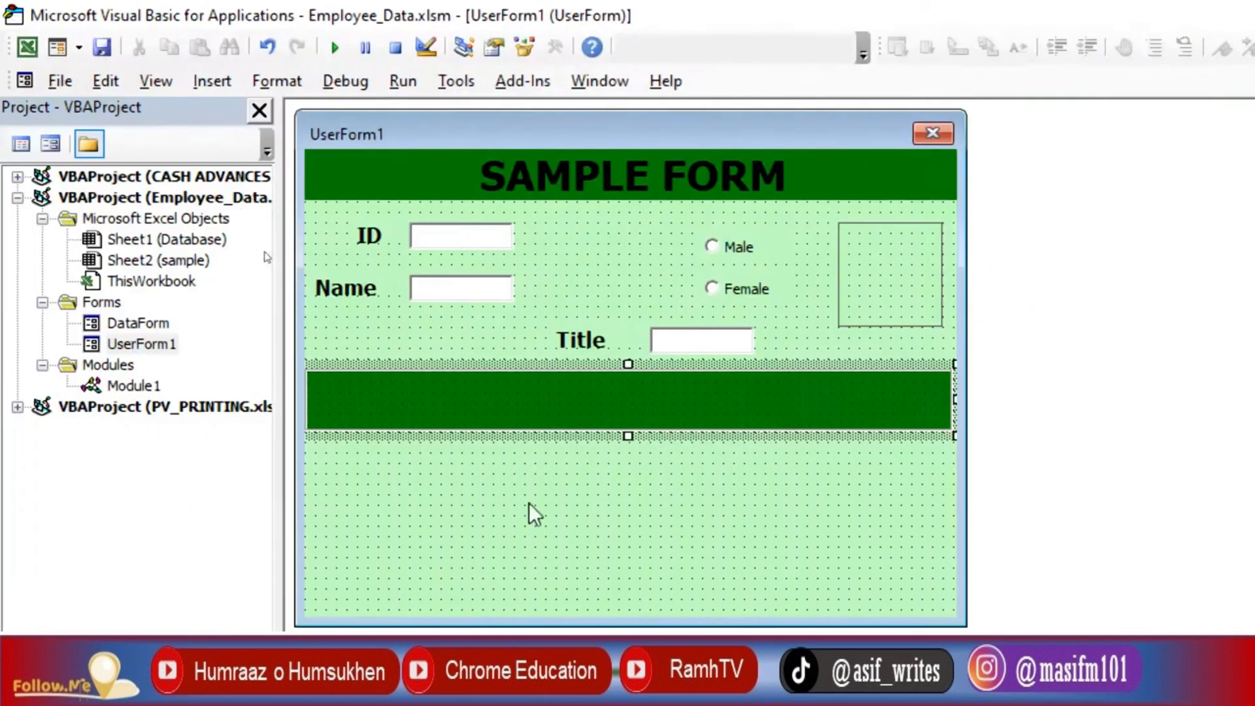
click(630, 481)
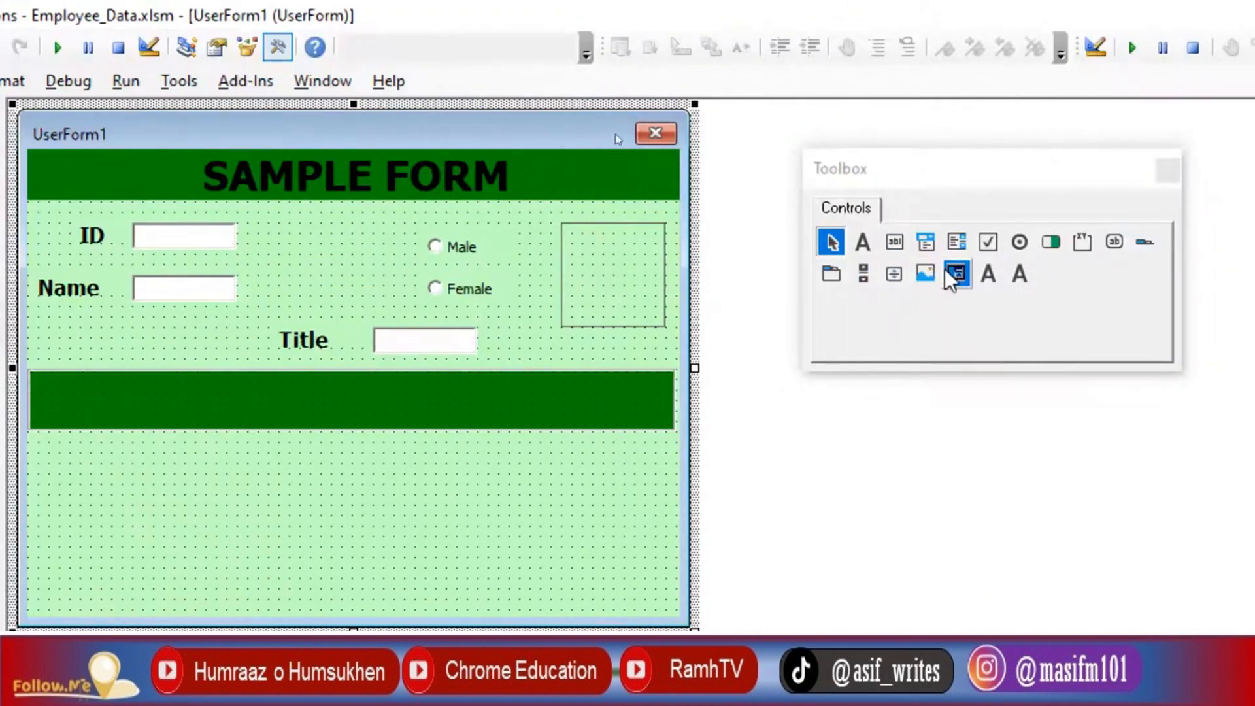
- Draw a command button about 18 high near the green frame's left edge and set its caption to Add New
click(1121, 241)
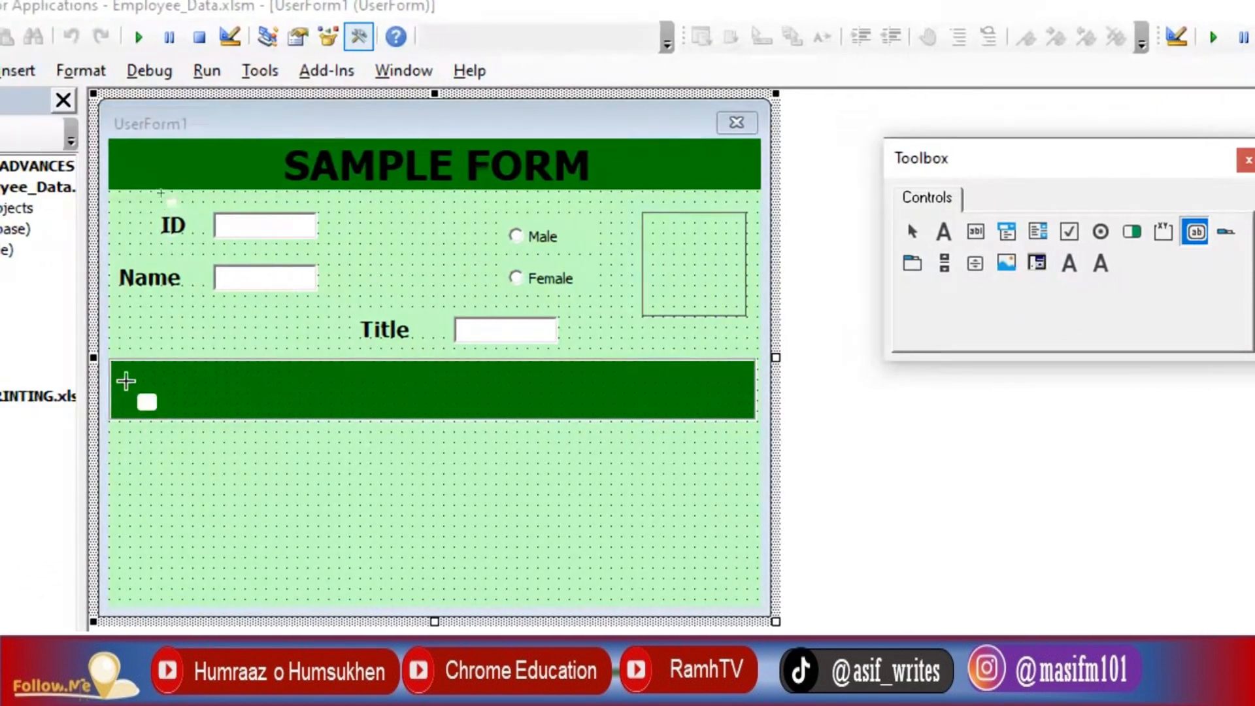
drag(126, 381, 207, 406)
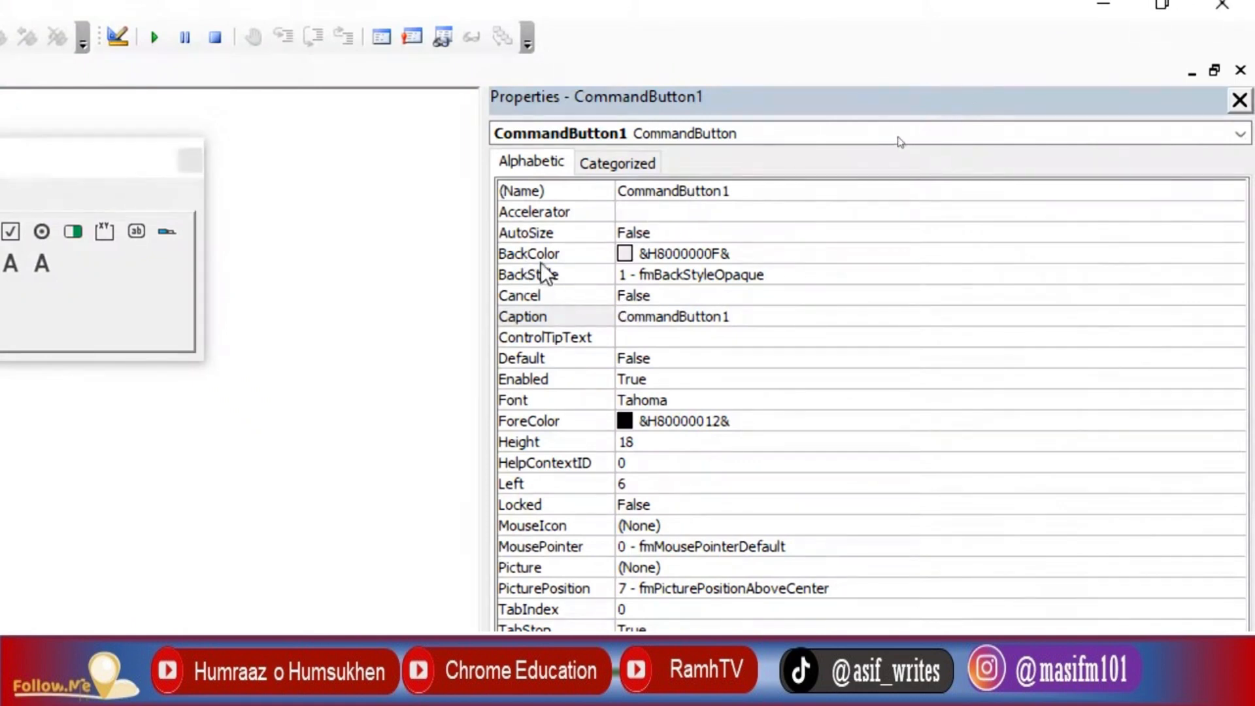
click(759, 316)
drag(759, 317, 428, 336)
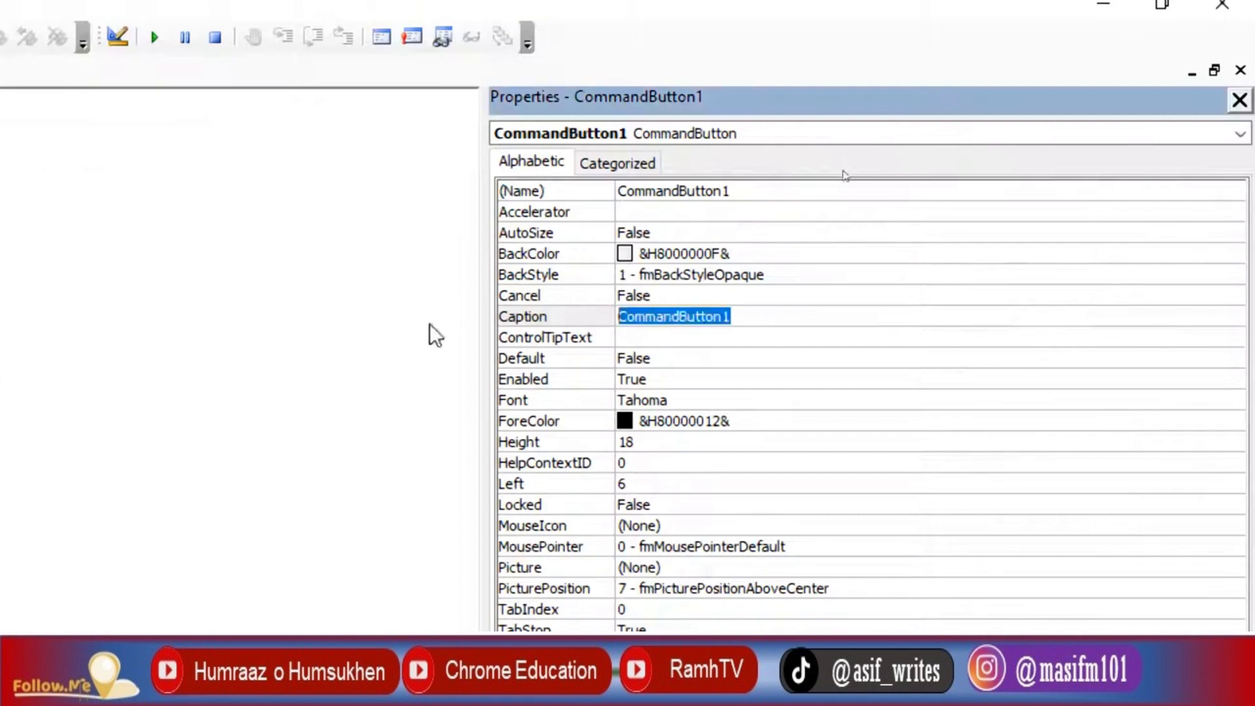
text(Sav)
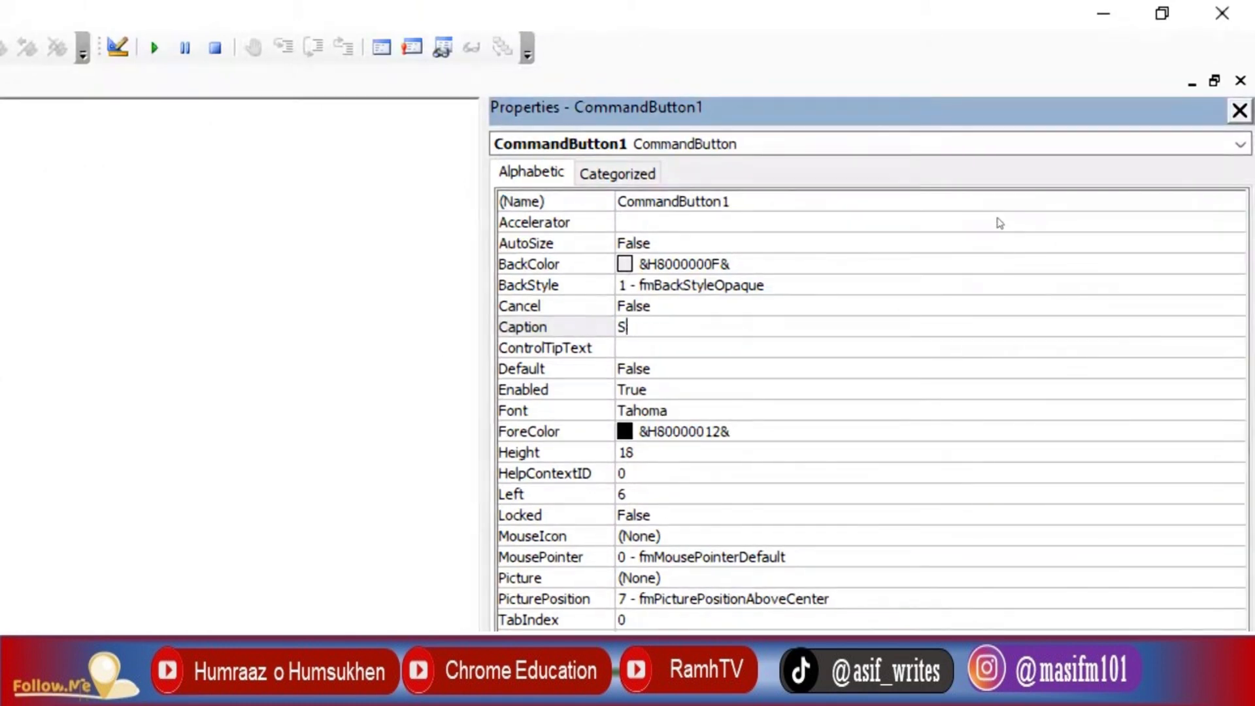
key(BackSpace)
text(Add New)
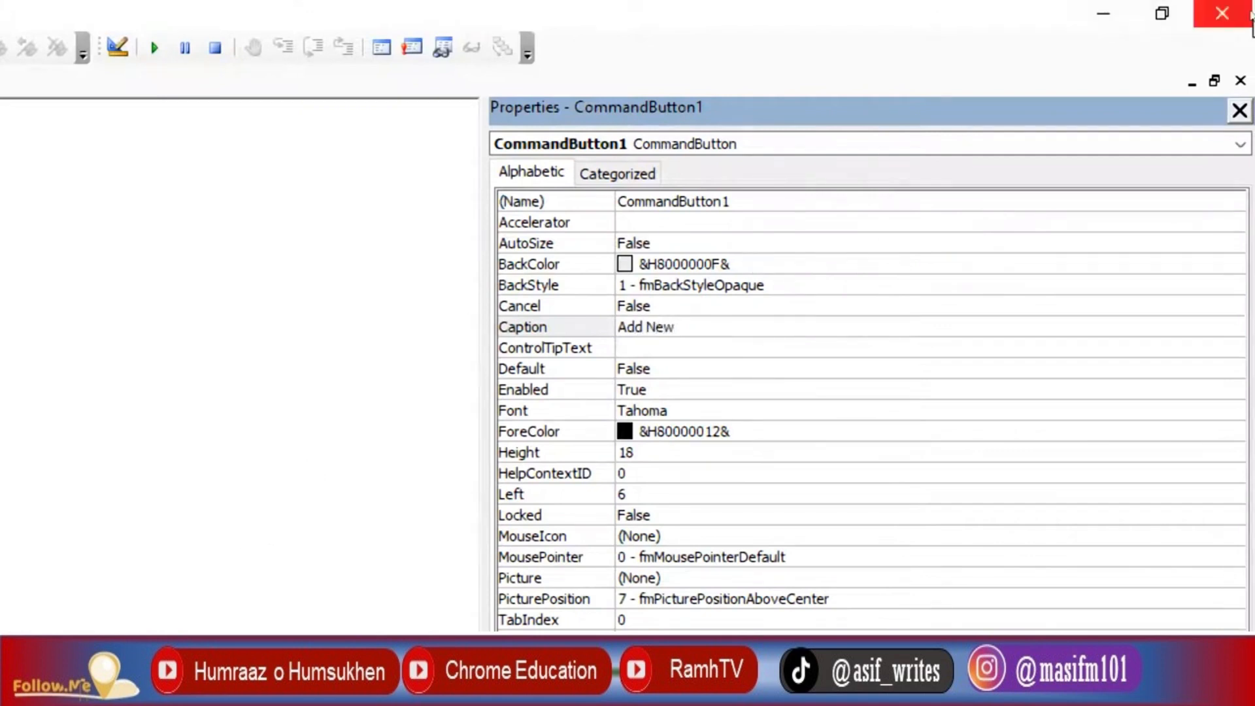
- Set the Add New button's BackColor to light green (&H00C0FFC0&)
click(813, 267)
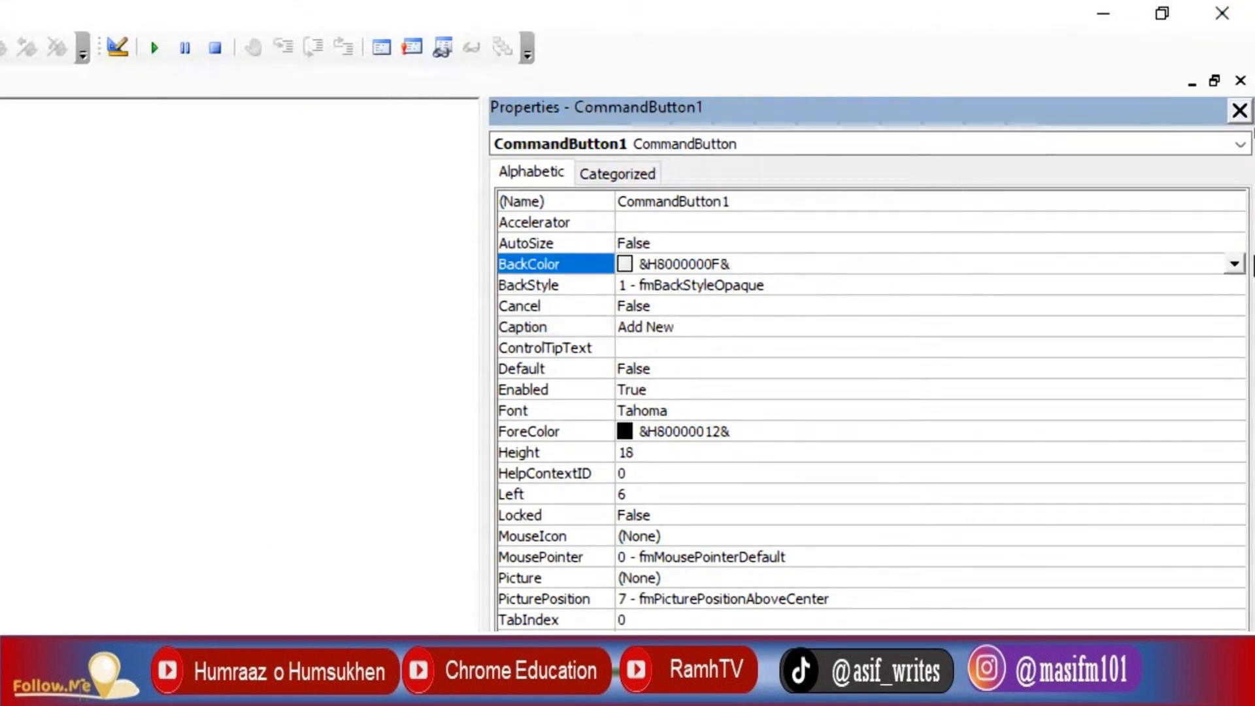
click(1234, 264)
click(1079, 293)
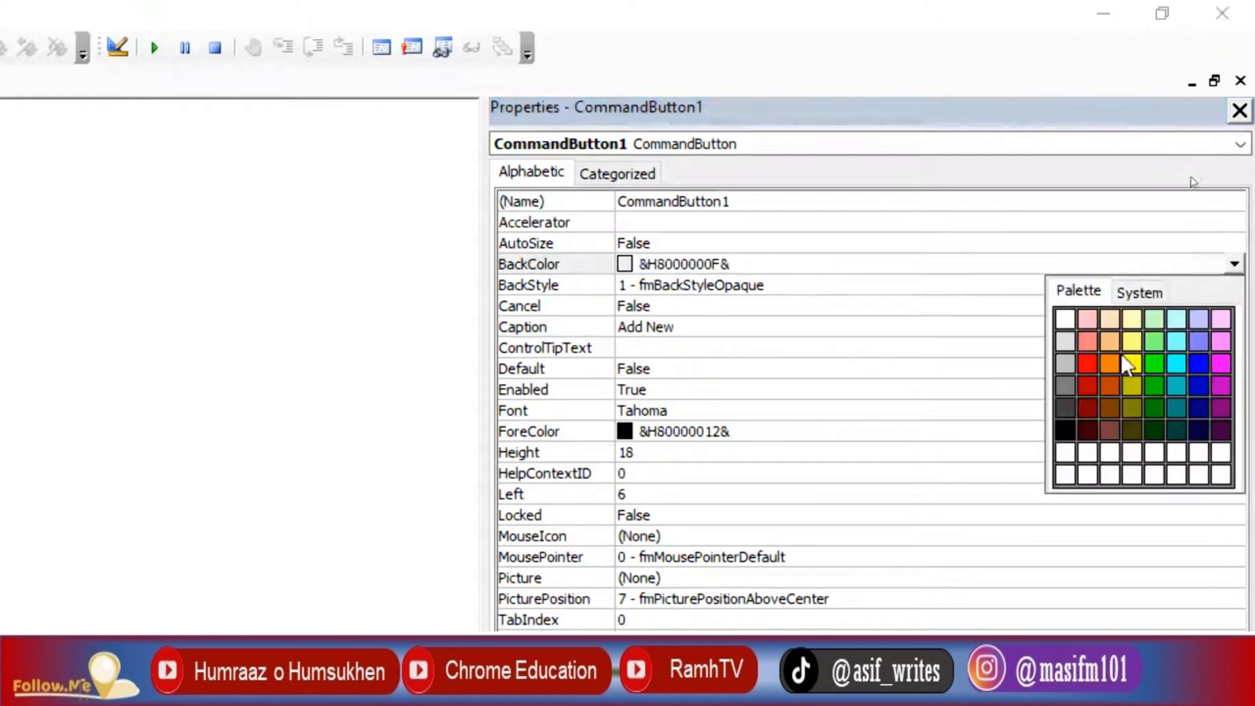
click(1153, 319)
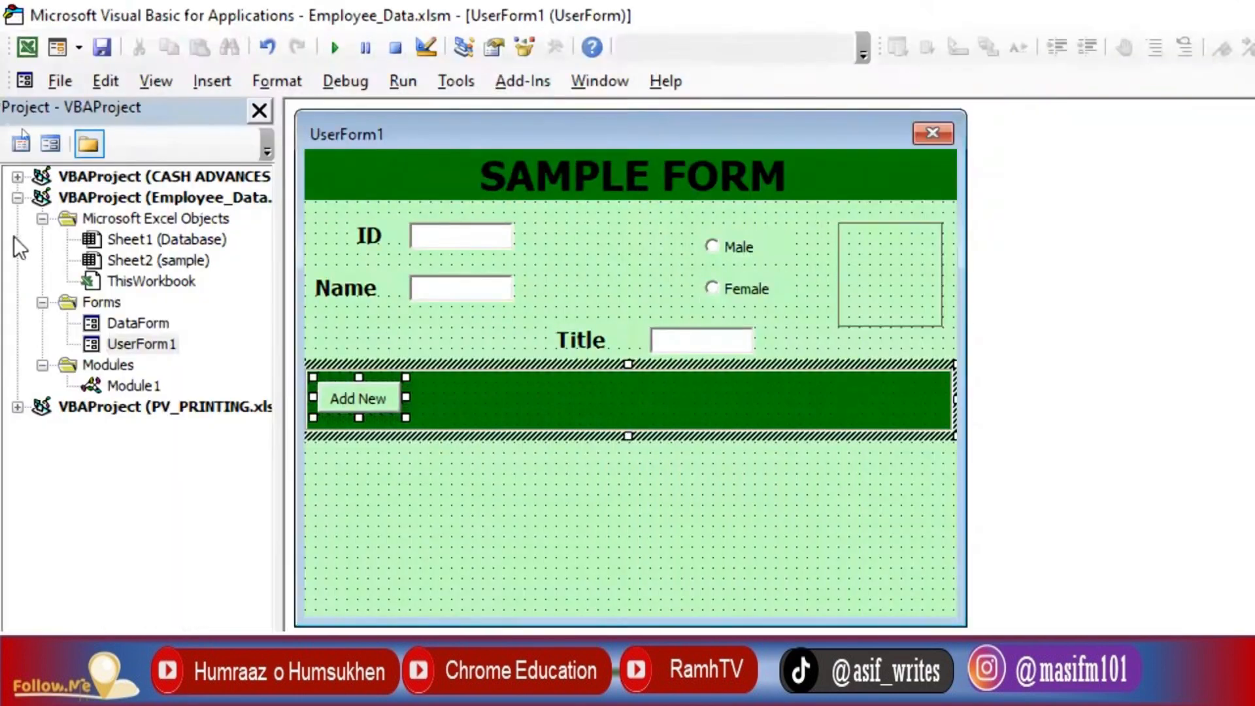
click(442, 394)
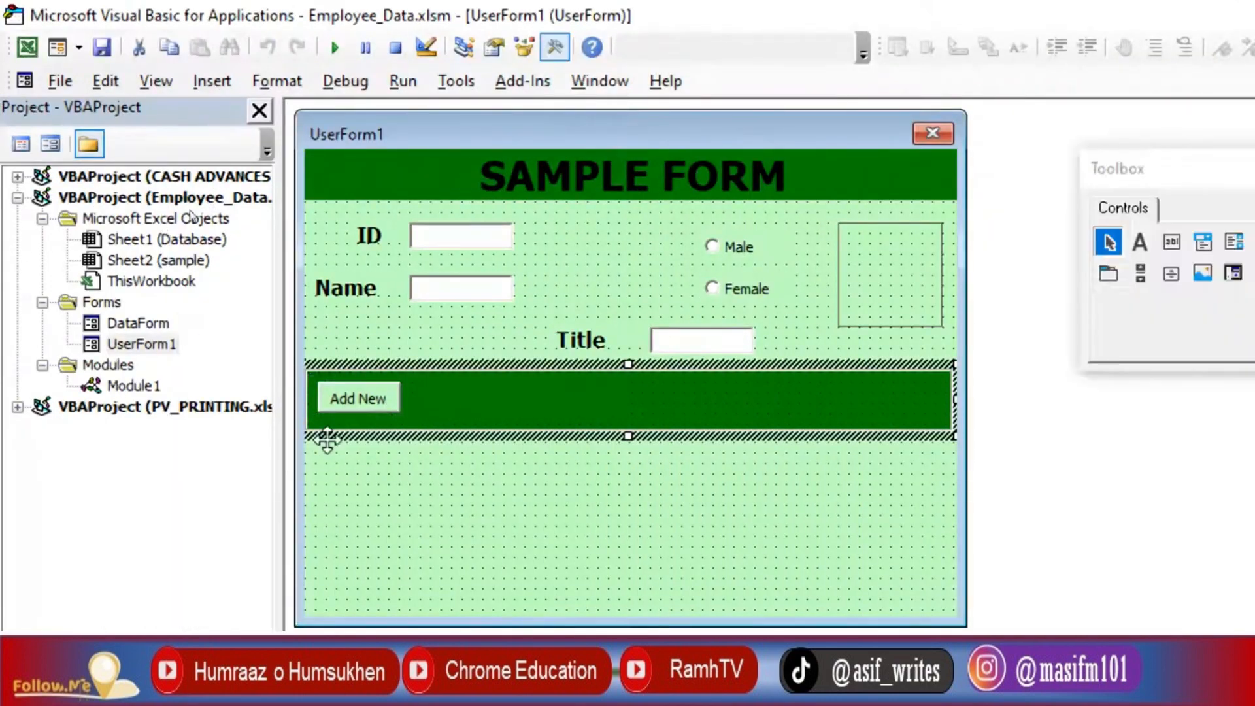
- Set the Add New button's BackColor to black (&H00000000&)
click(384, 410)
click(1241, 261)
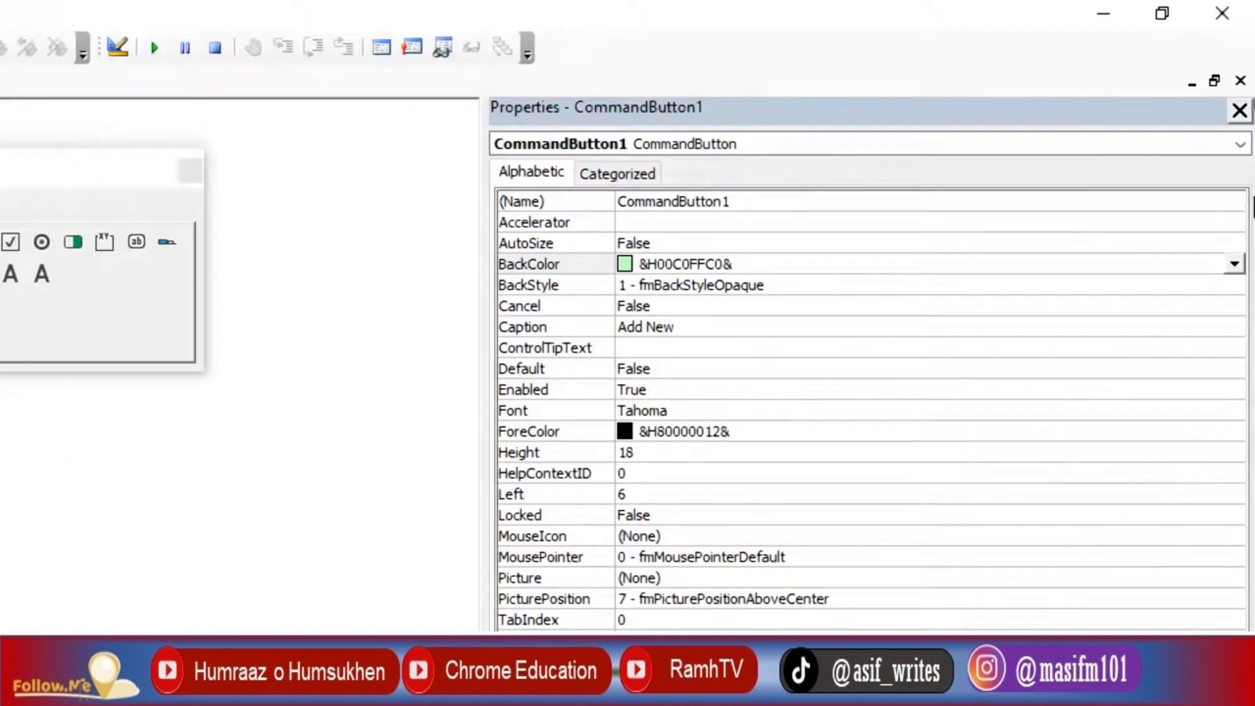
click(1234, 263)
click(1065, 429)
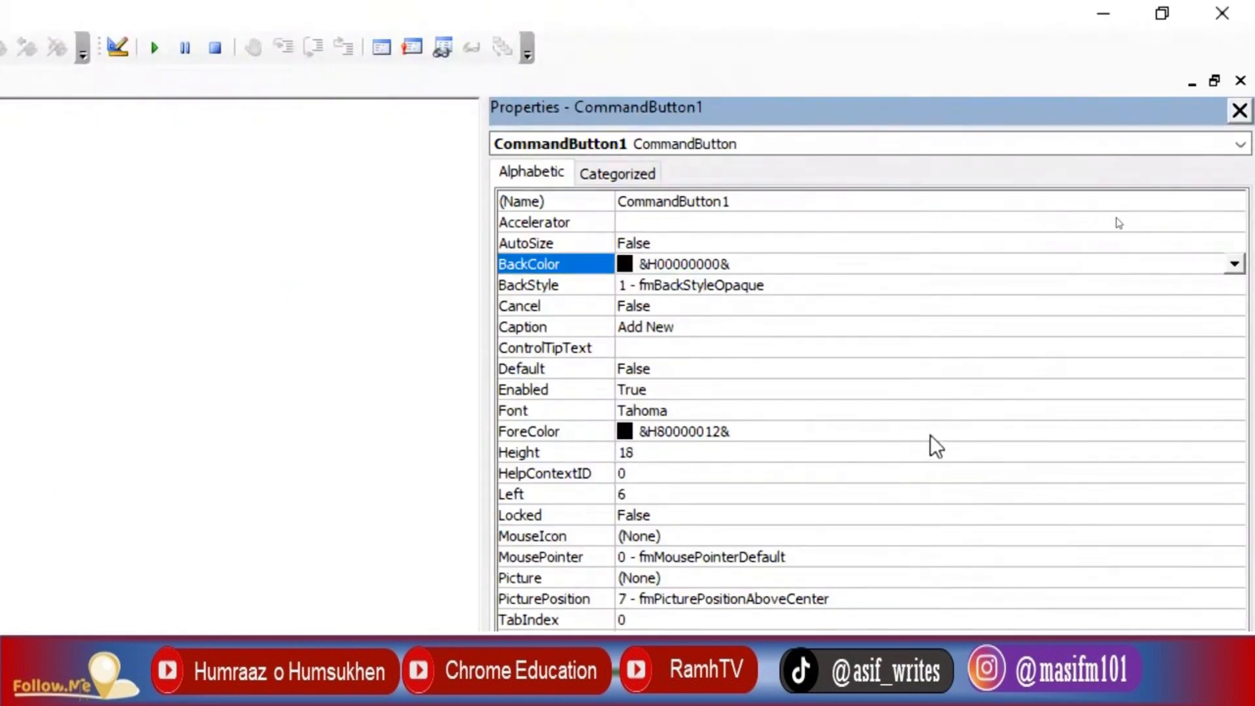
- Set the Add New button's ForeColor to white
click(1238, 434)
click(1235, 432)
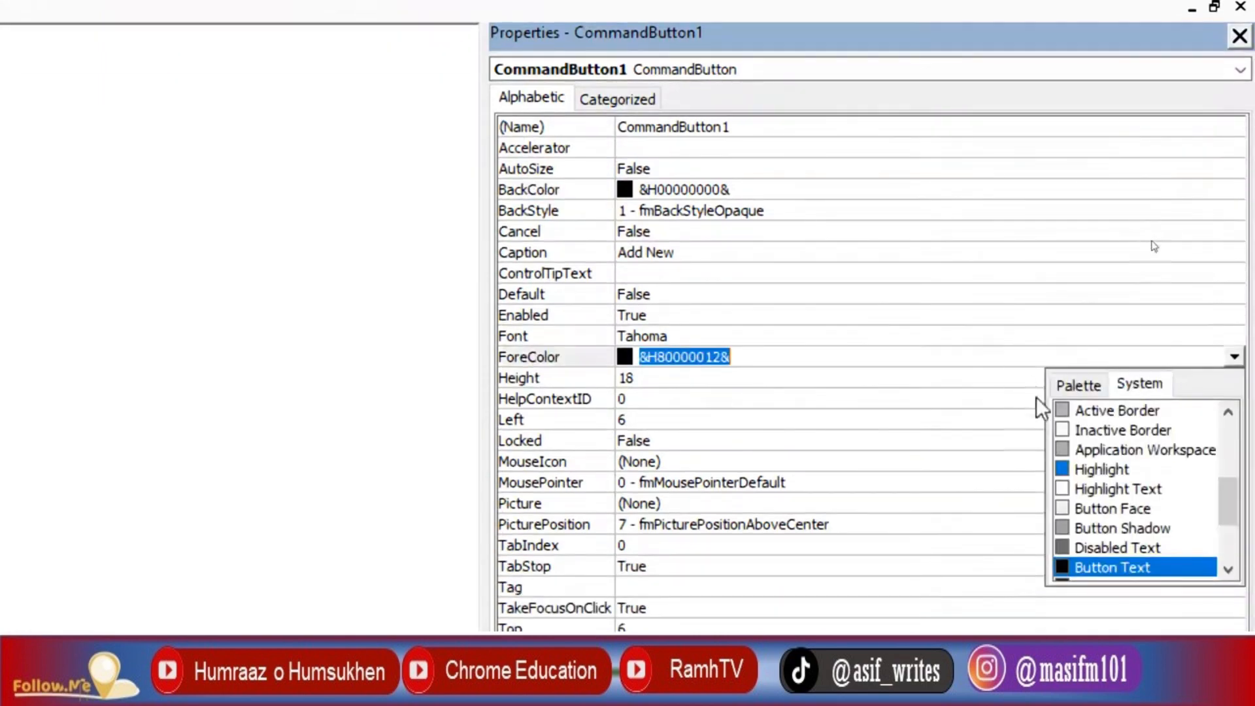
click(1080, 385)
click(1064, 412)
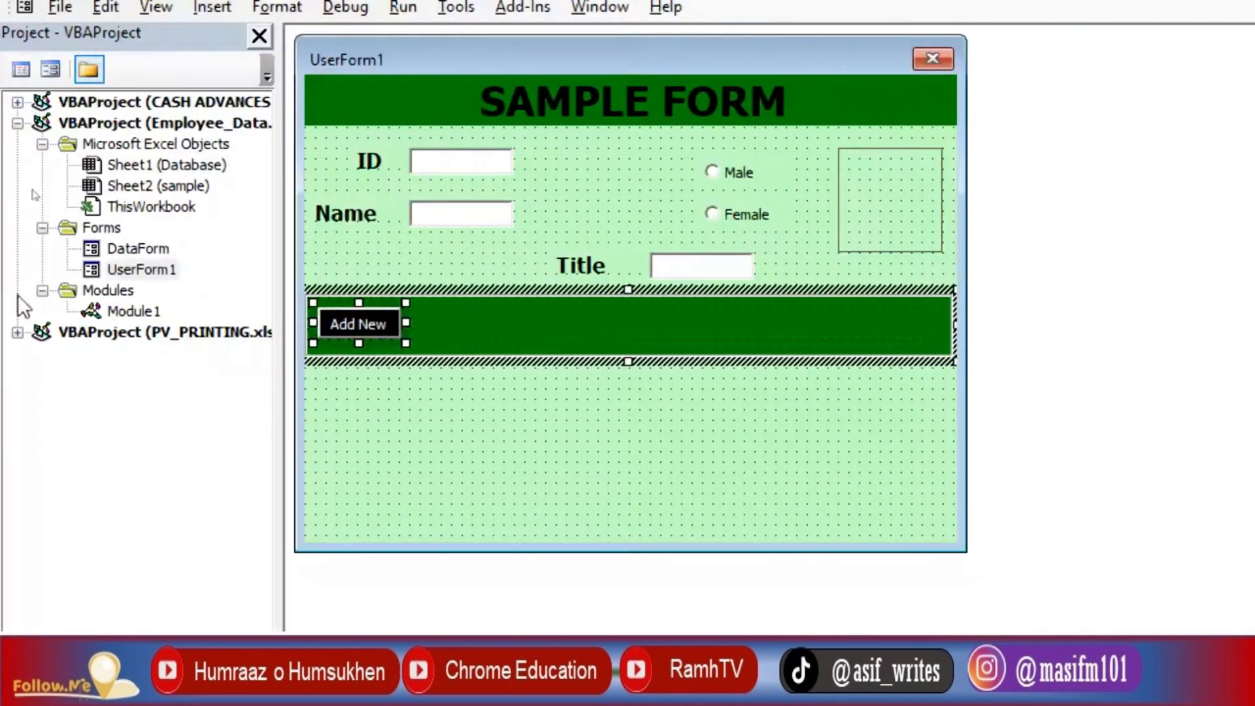
click(442, 392)
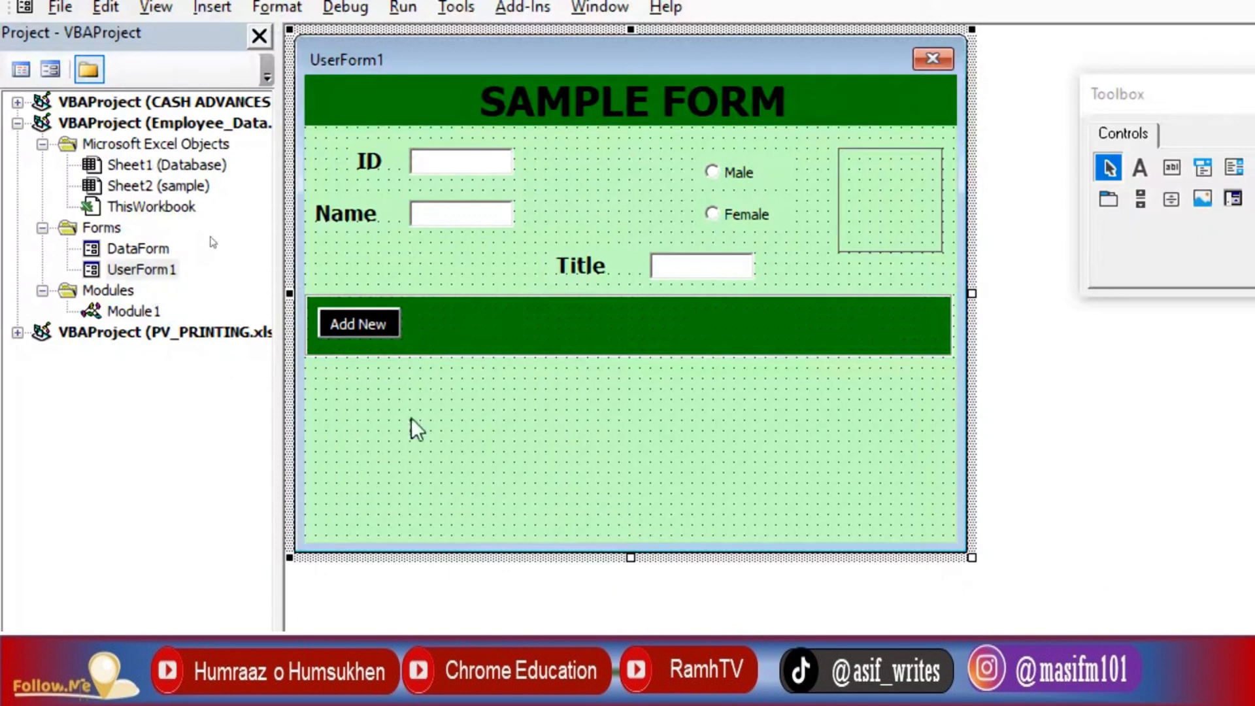
- Make three copies of the Add New button along the green frame, placing the last one near the frame's right end
click(389, 335)
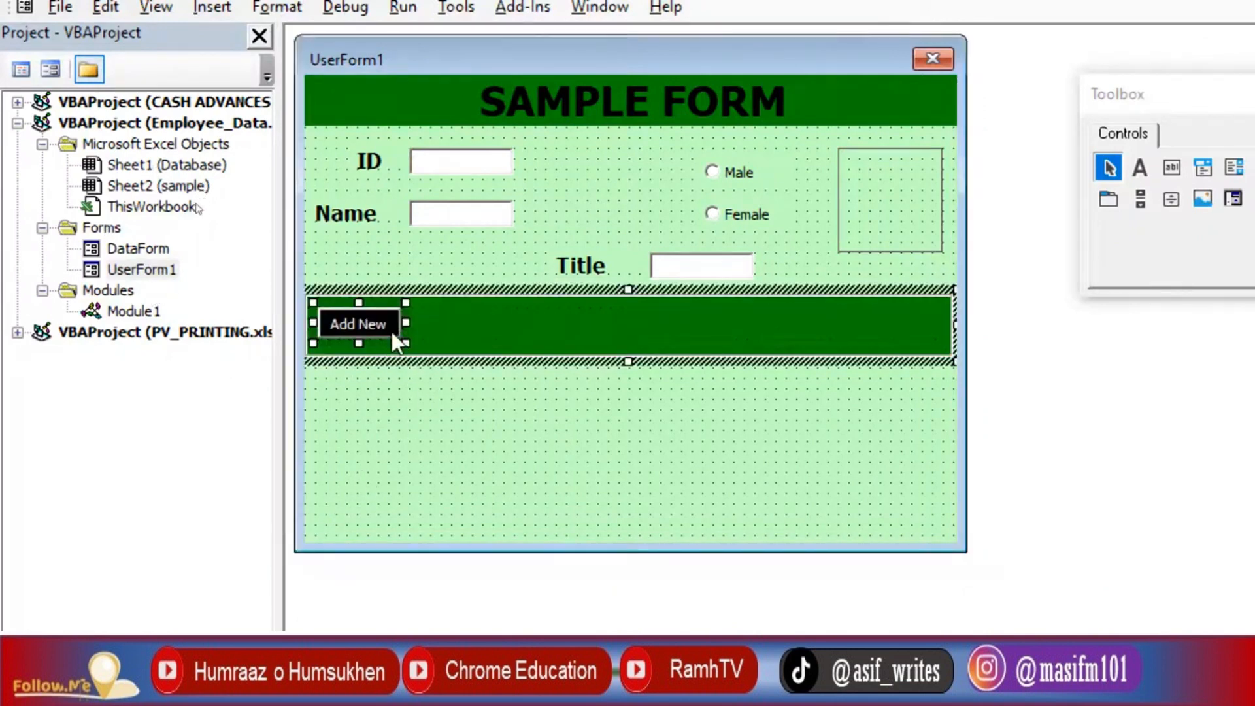
drag(399, 304, 702, 302)
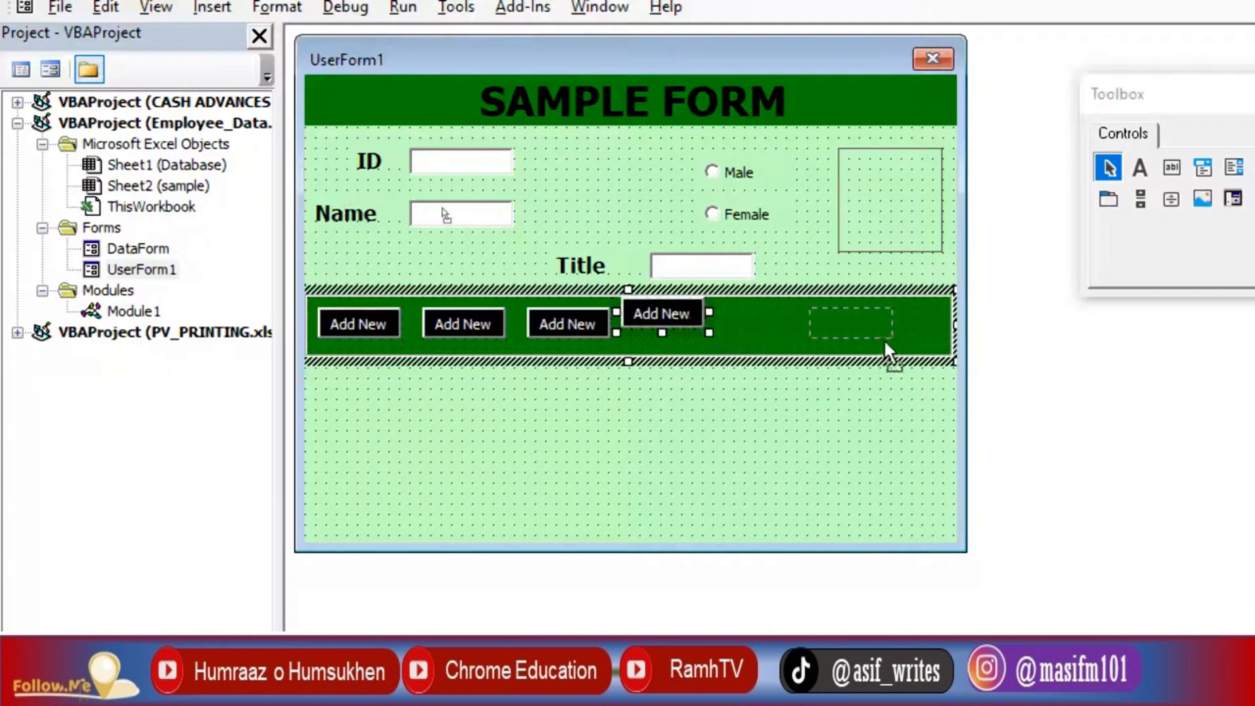
drag(884, 338, 905, 338)
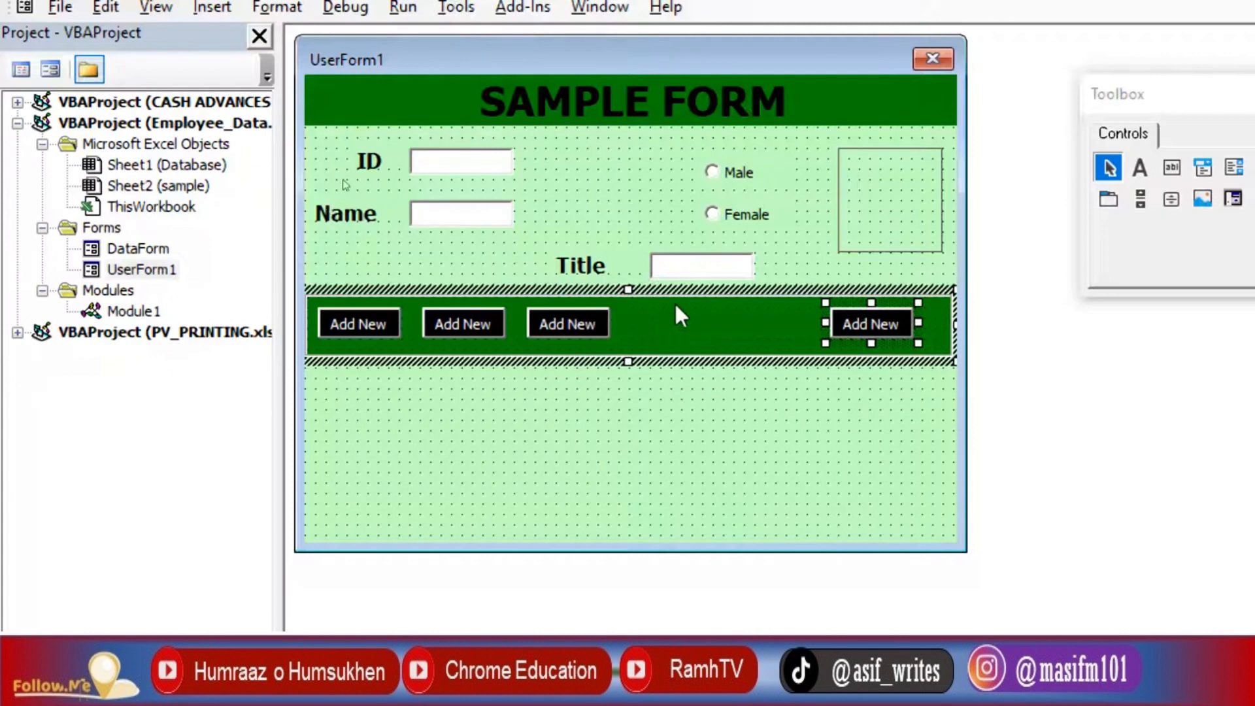
- Place a copy of the Title text box in the green frame between the third and last buttons
click(698, 243)
click(695, 262)
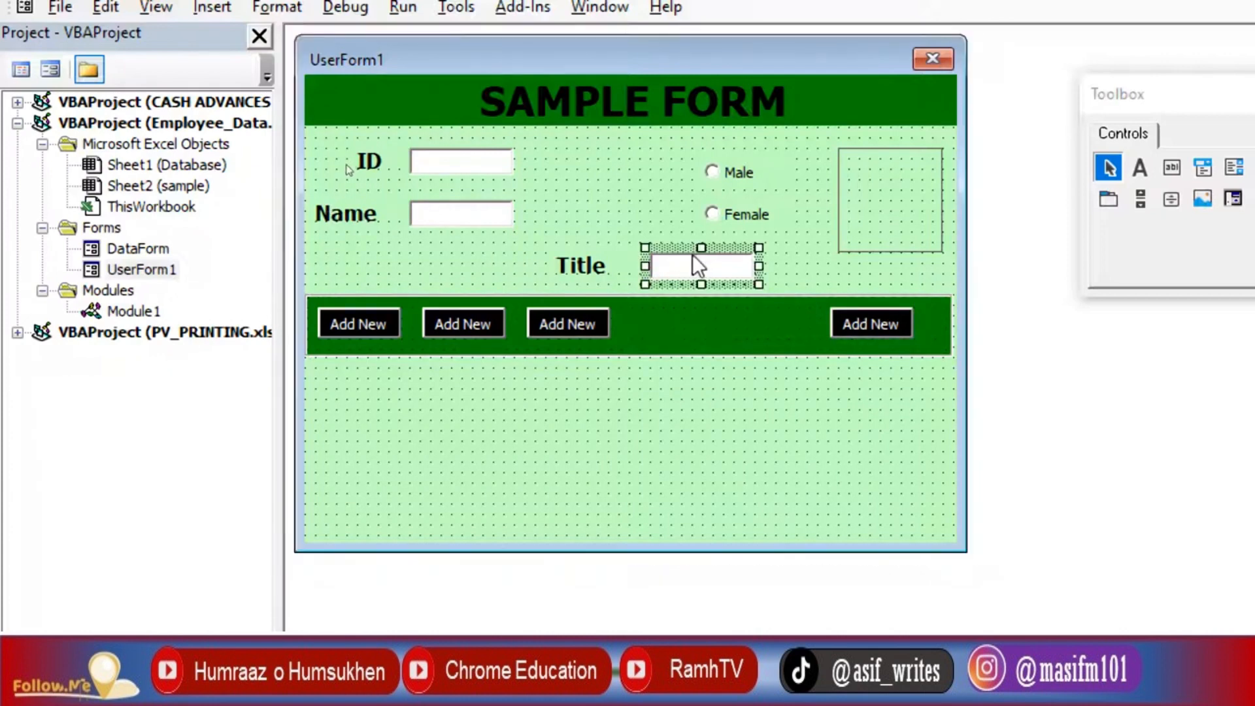
drag(693, 254, 709, 308)
- Set the caption of the second Add New button in the frame to Delete
click(602, 332)
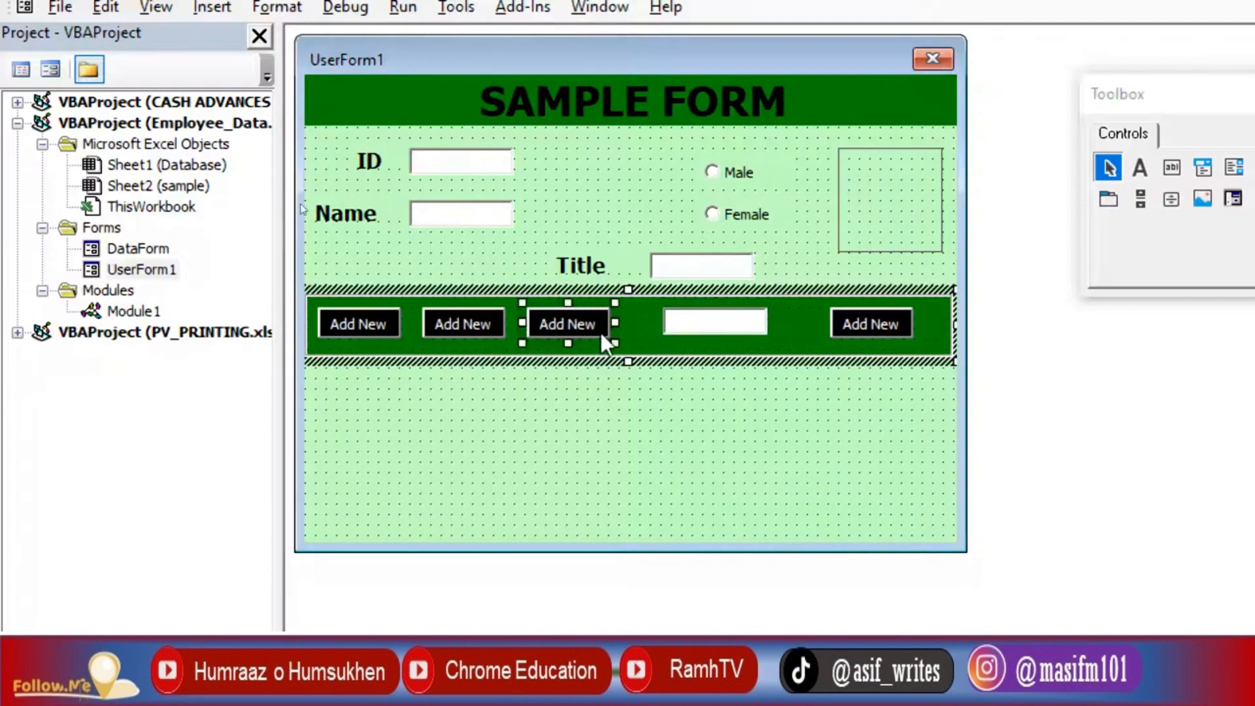
click(450, 328)
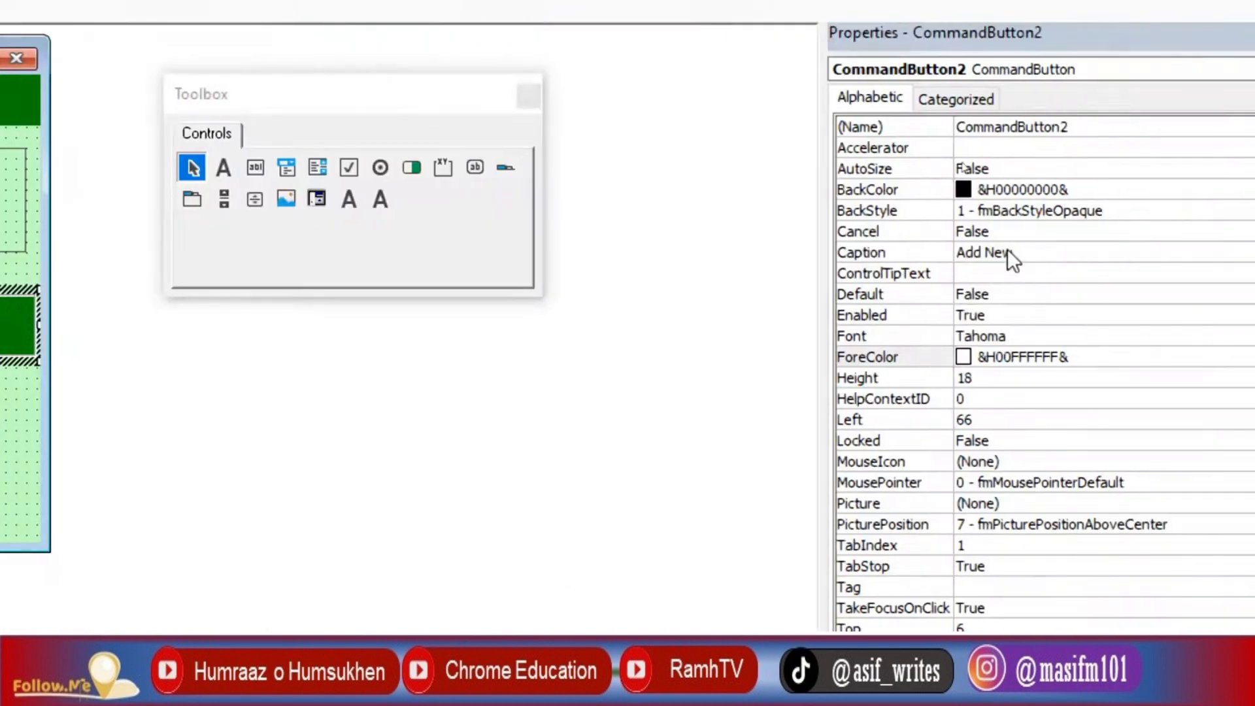
click(1007, 251)
double_click(1053, 249)
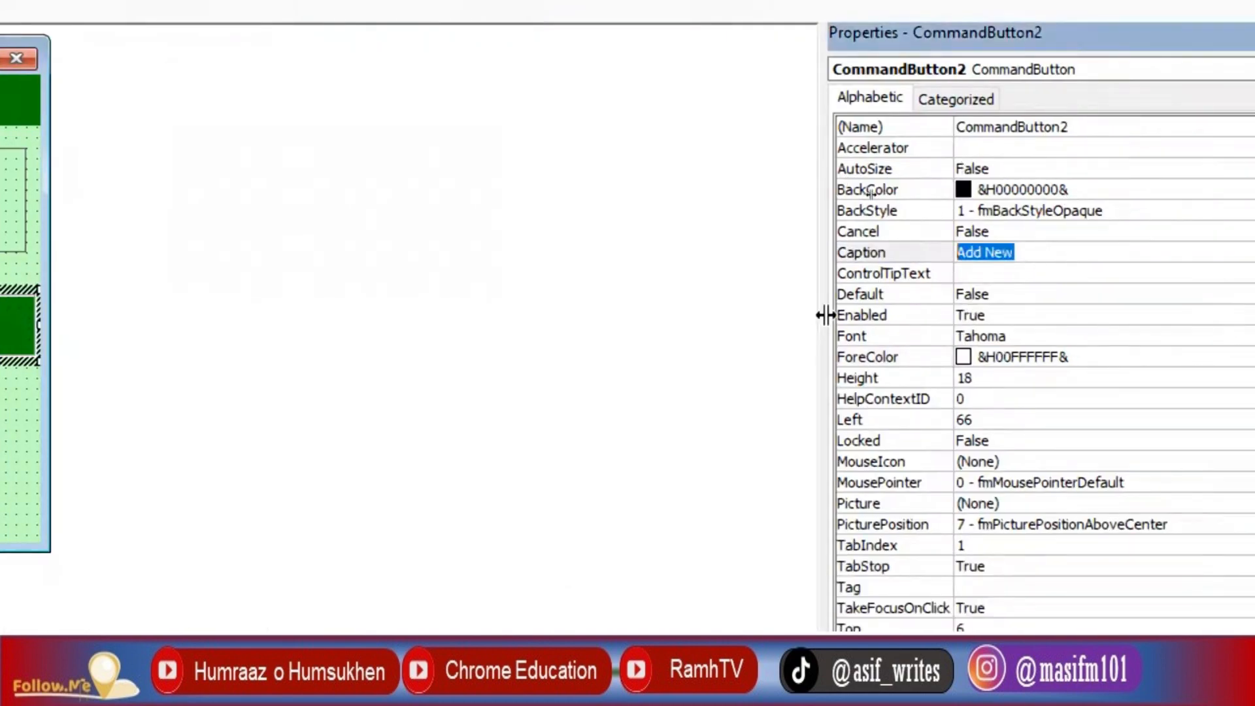
text(Del)
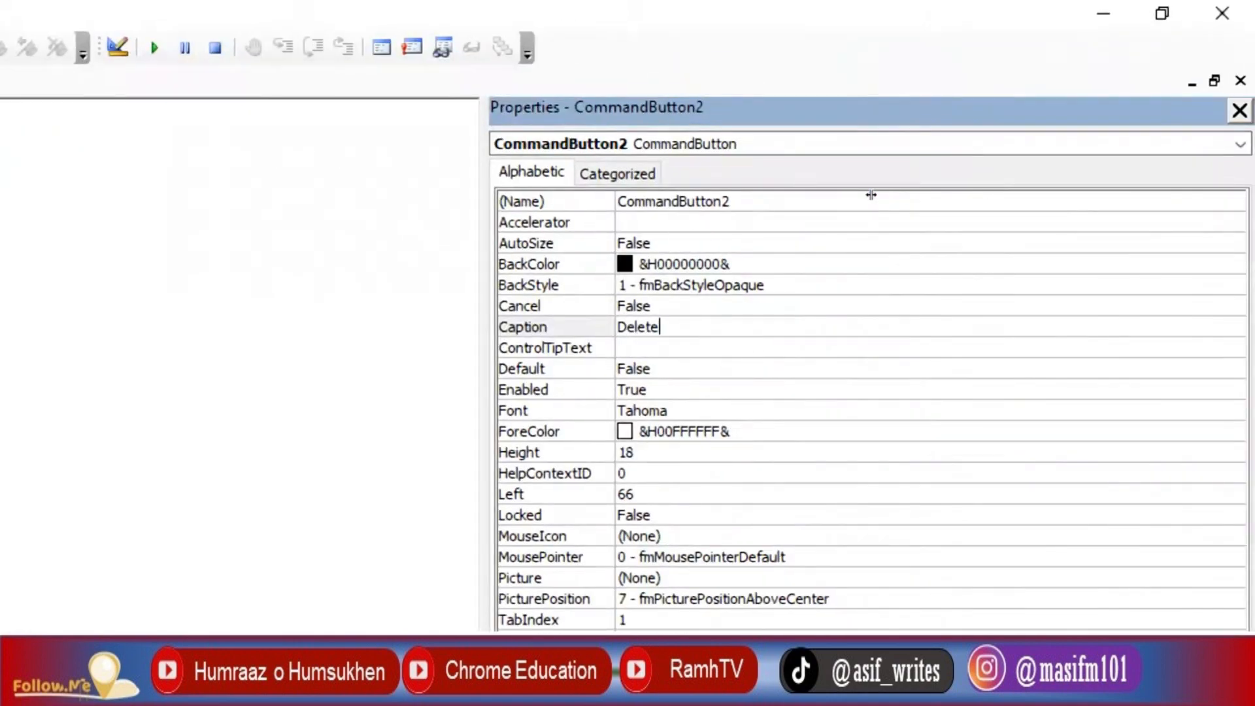
text(ete)
- Set the caption of the third button in the green frame to Search
click(561, 395)
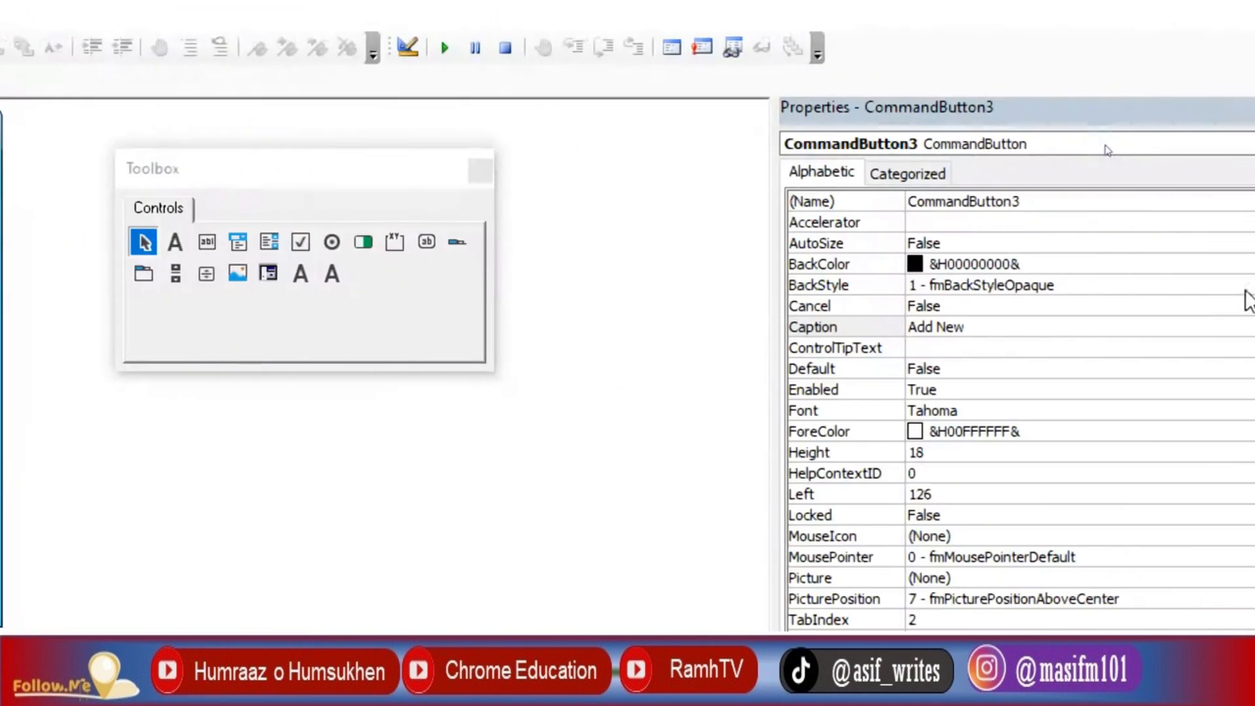
key(F4)
text(Search)
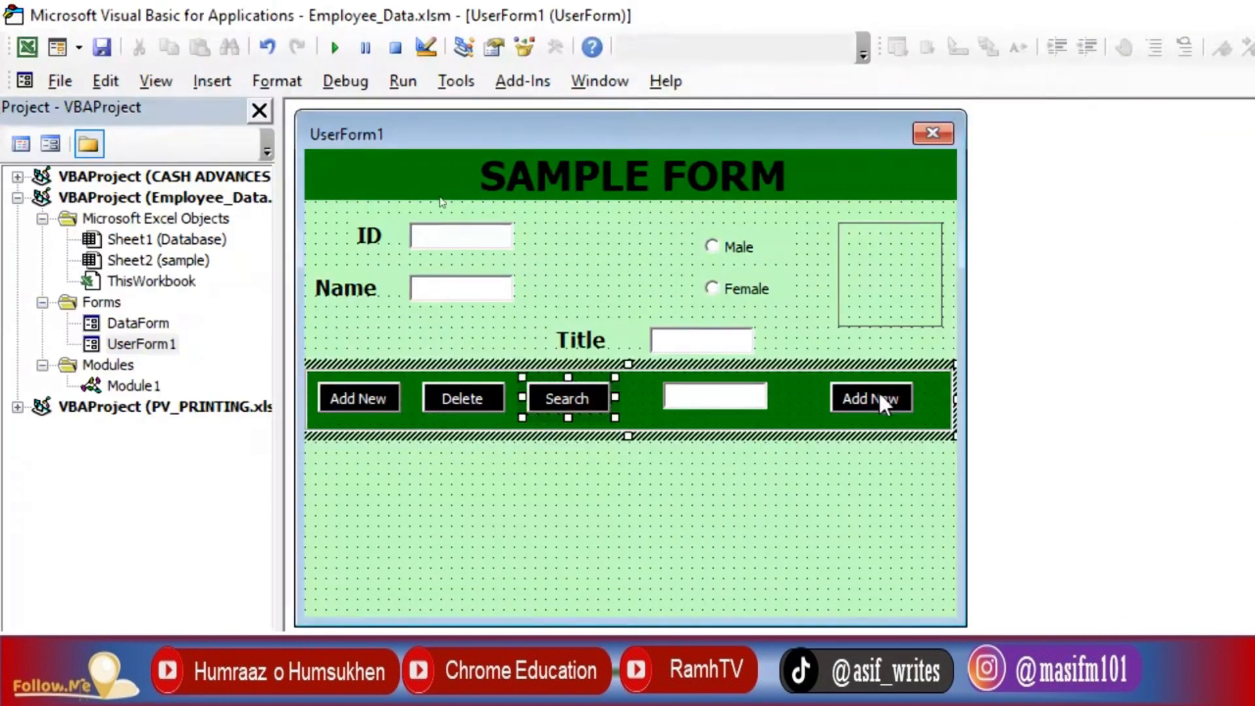
- Set the caption of the last button in the green frame to Exit
click(882, 397)
key(F4)
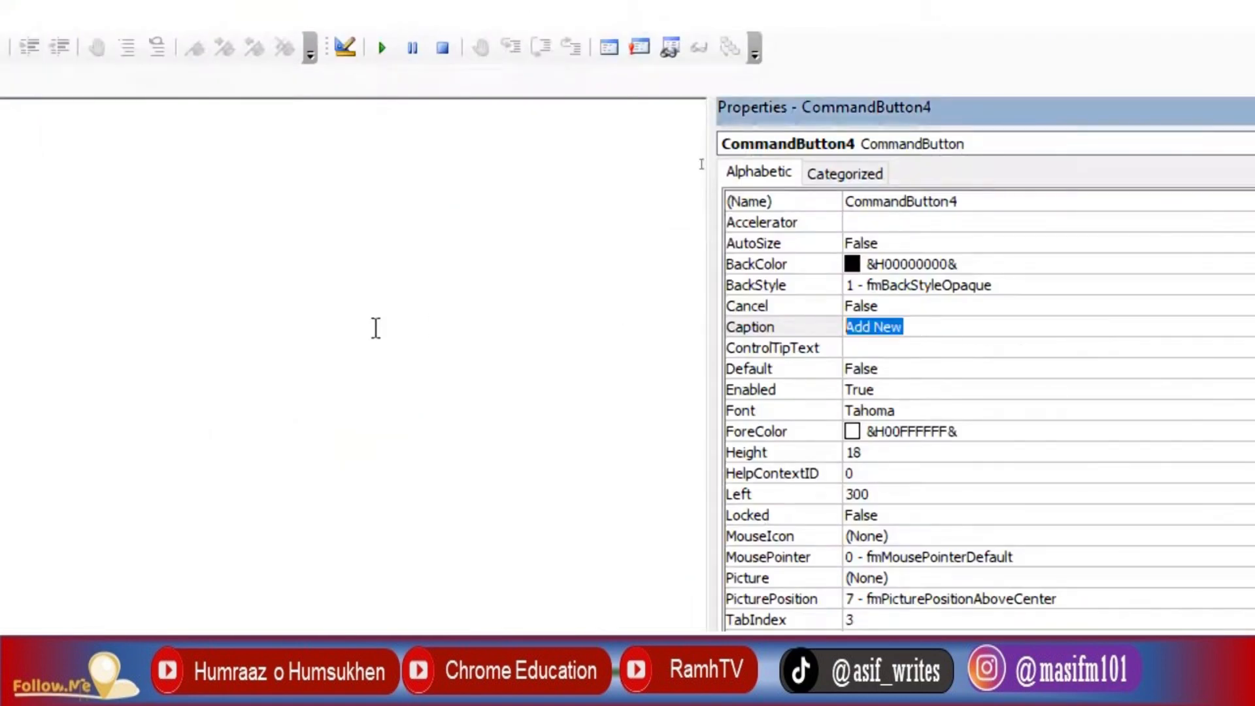
text(Exit)
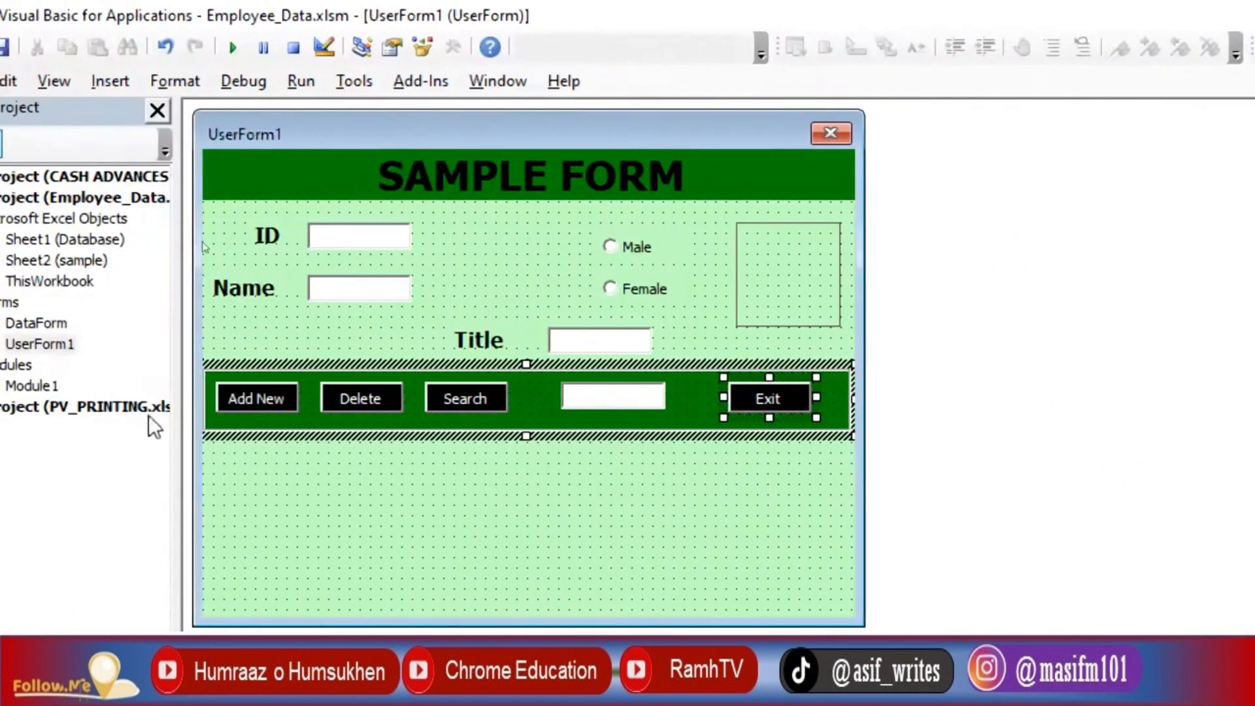
click(471, 440)
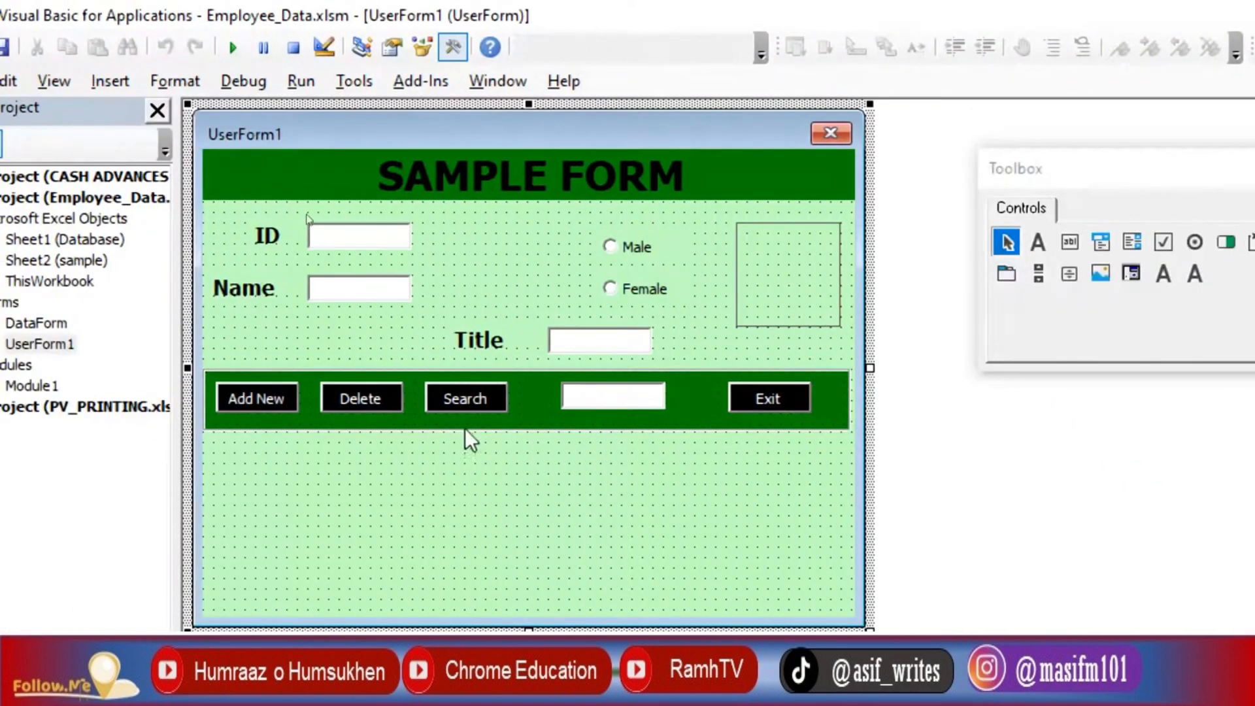
- Draw a ListBox about 372 wide and 96 high across the form's empty area below the green frame
click(783, 277)
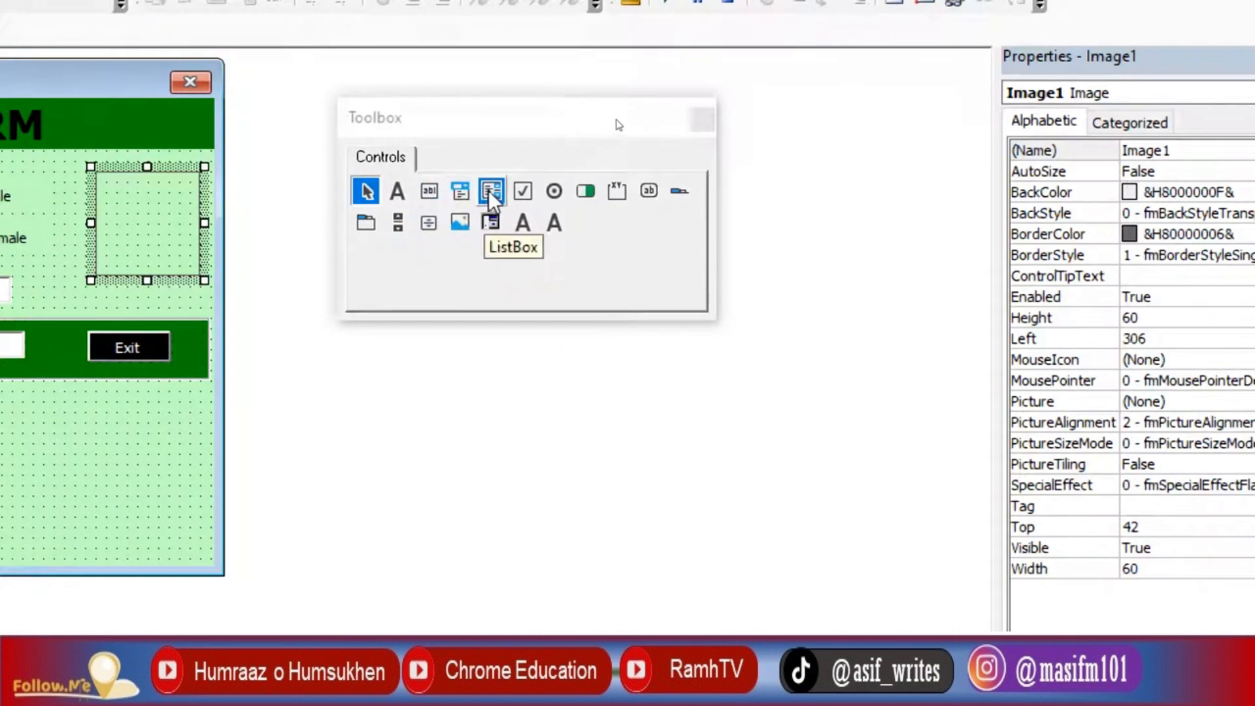
click(492, 190)
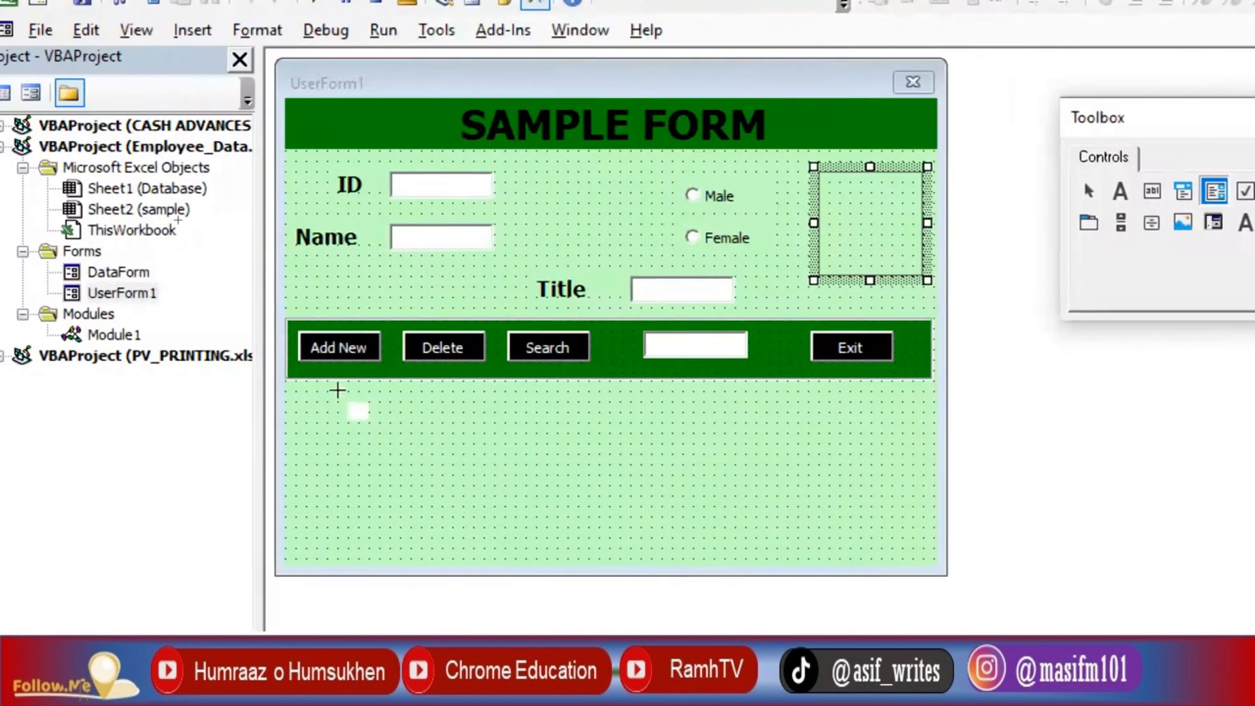
drag(286, 391, 936, 560)
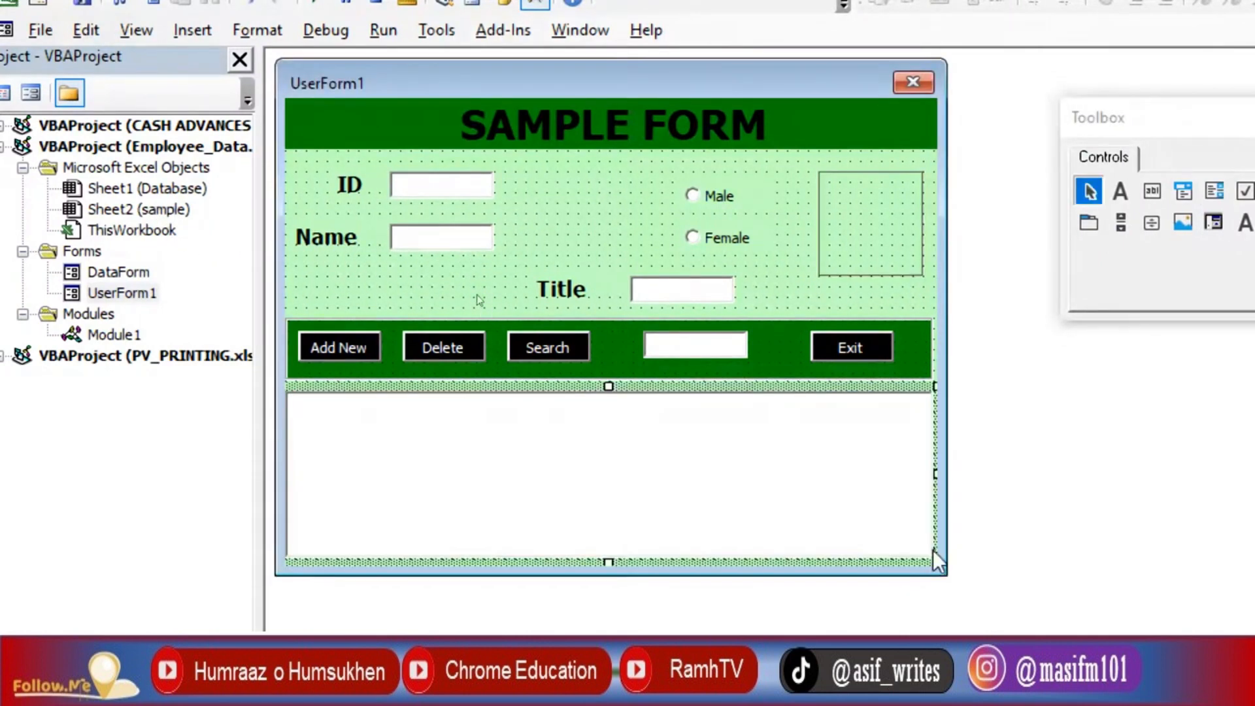
click(556, 201)
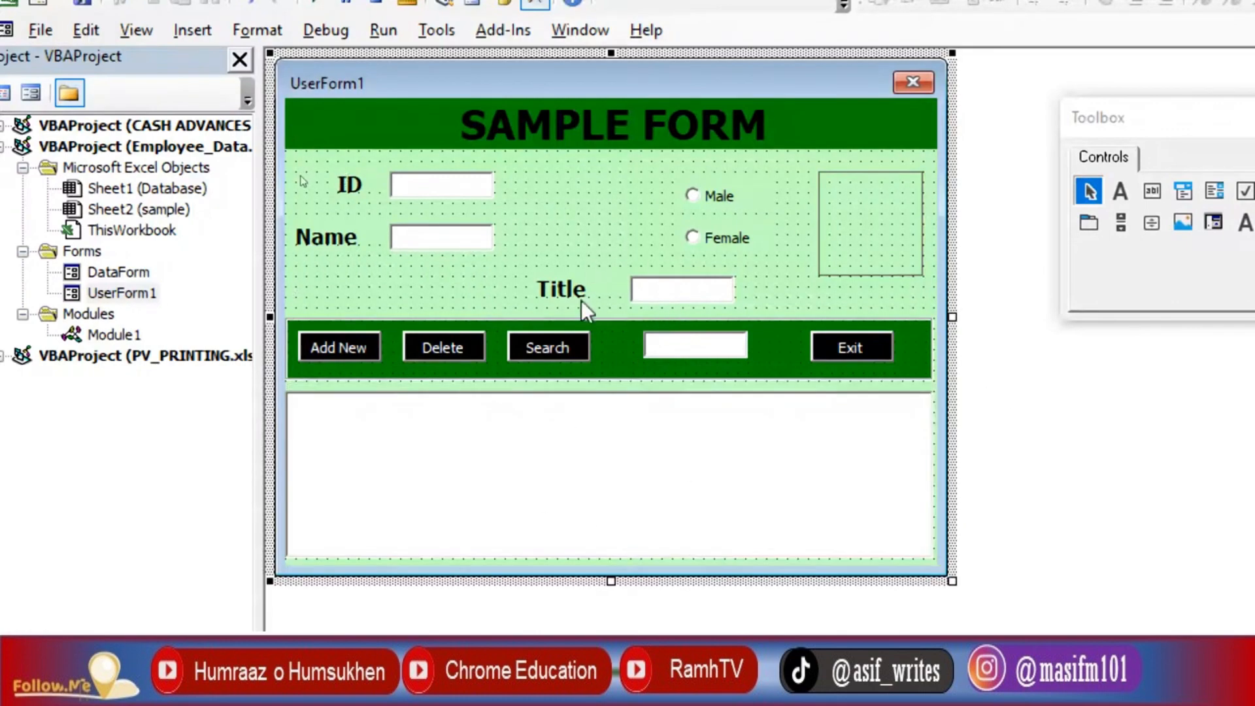
- Select the list box's ColumnCount property and review the header cells from EmpID to Basic Salary in the Employee_Data workbook in Excel
click(524, 440)
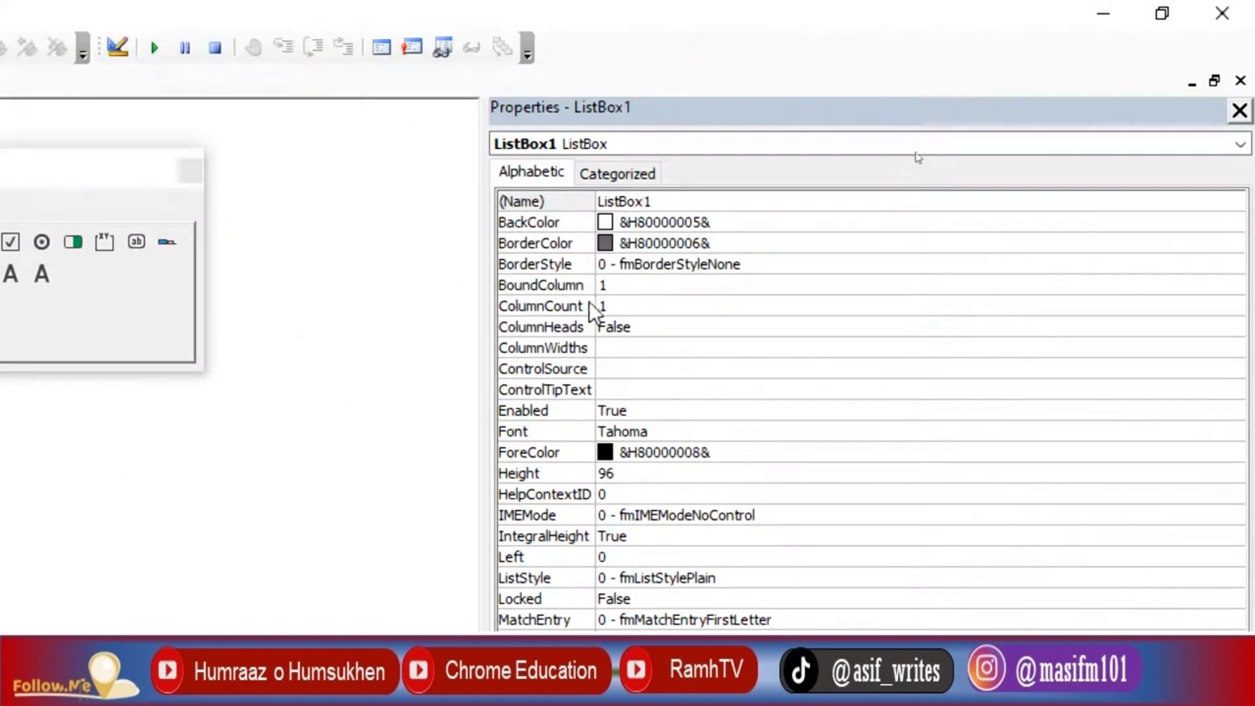
click(611, 305)
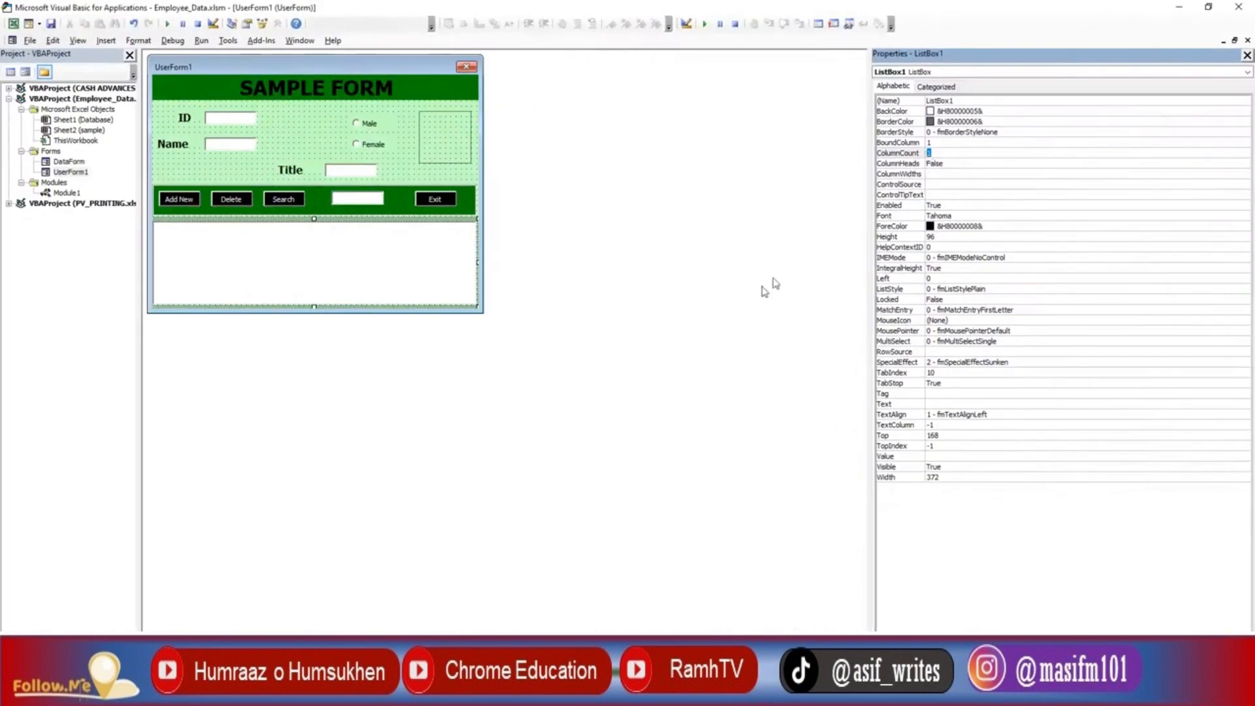
click(282, 693)
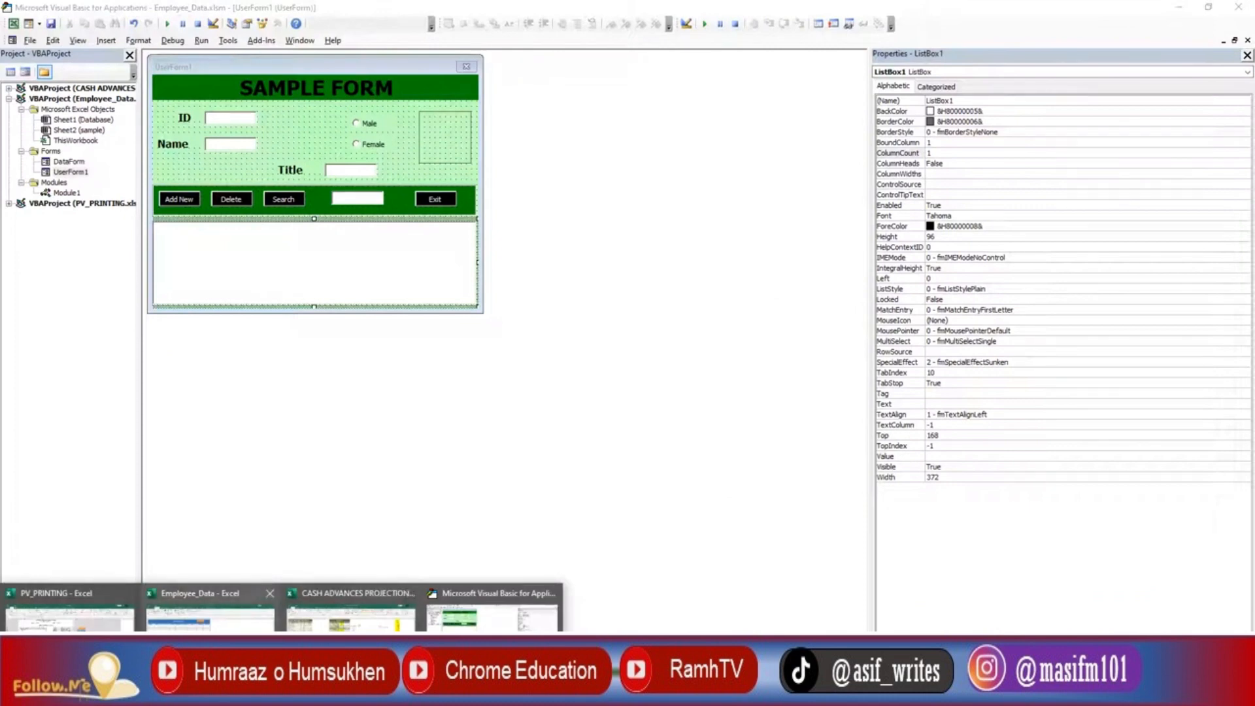
click(211, 615)
click(51, 191)
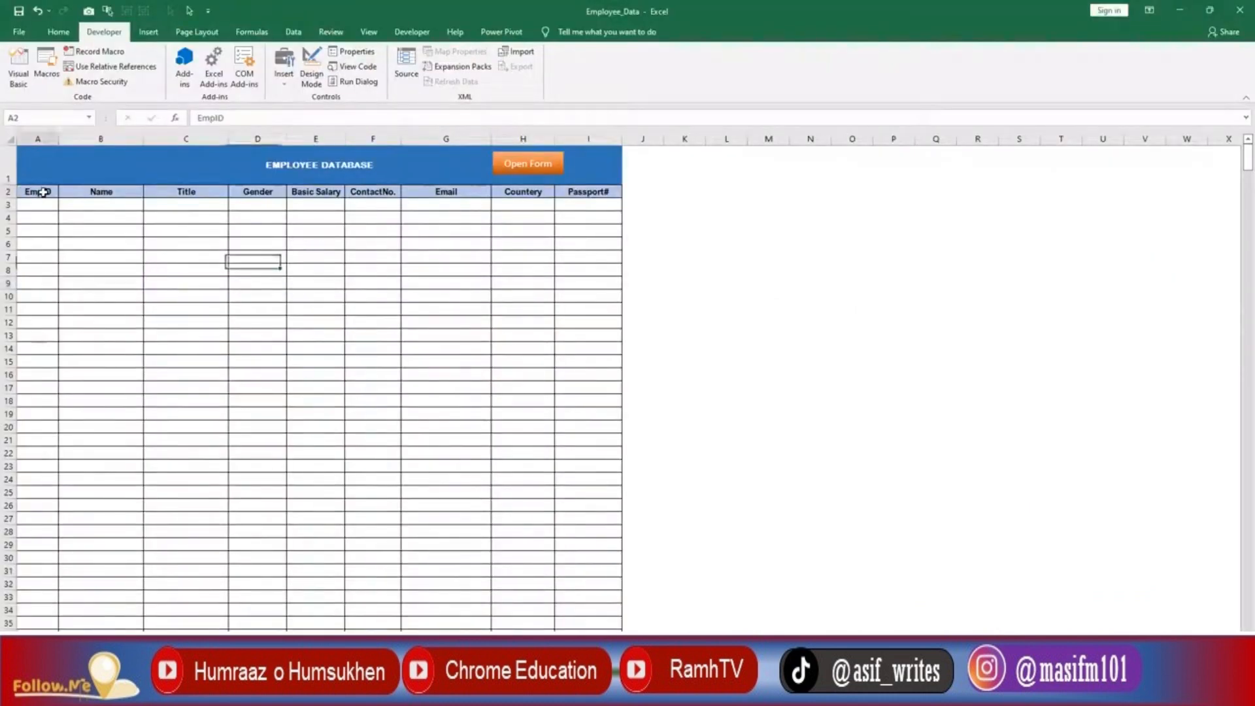
click(98, 191)
click(185, 190)
click(244, 188)
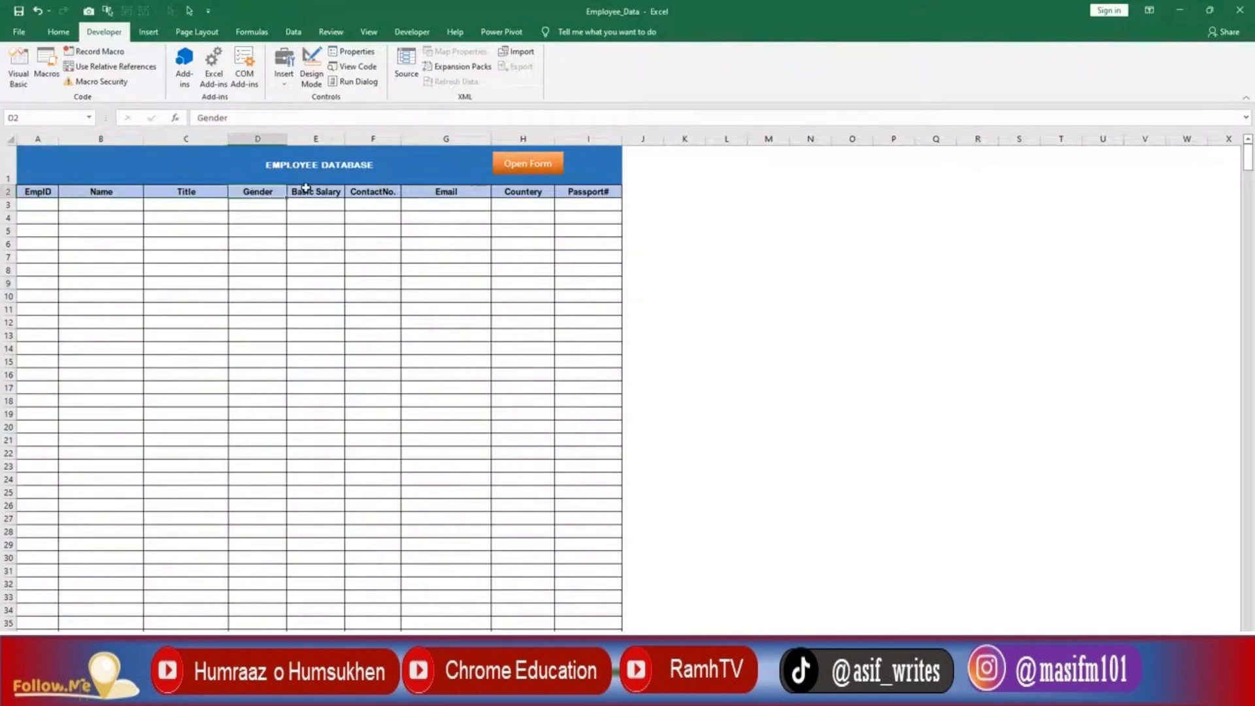
click(307, 190)
- Enter =COLUMN() in cell I3 under Passport# to get the number of the database's last column
click(606, 204)
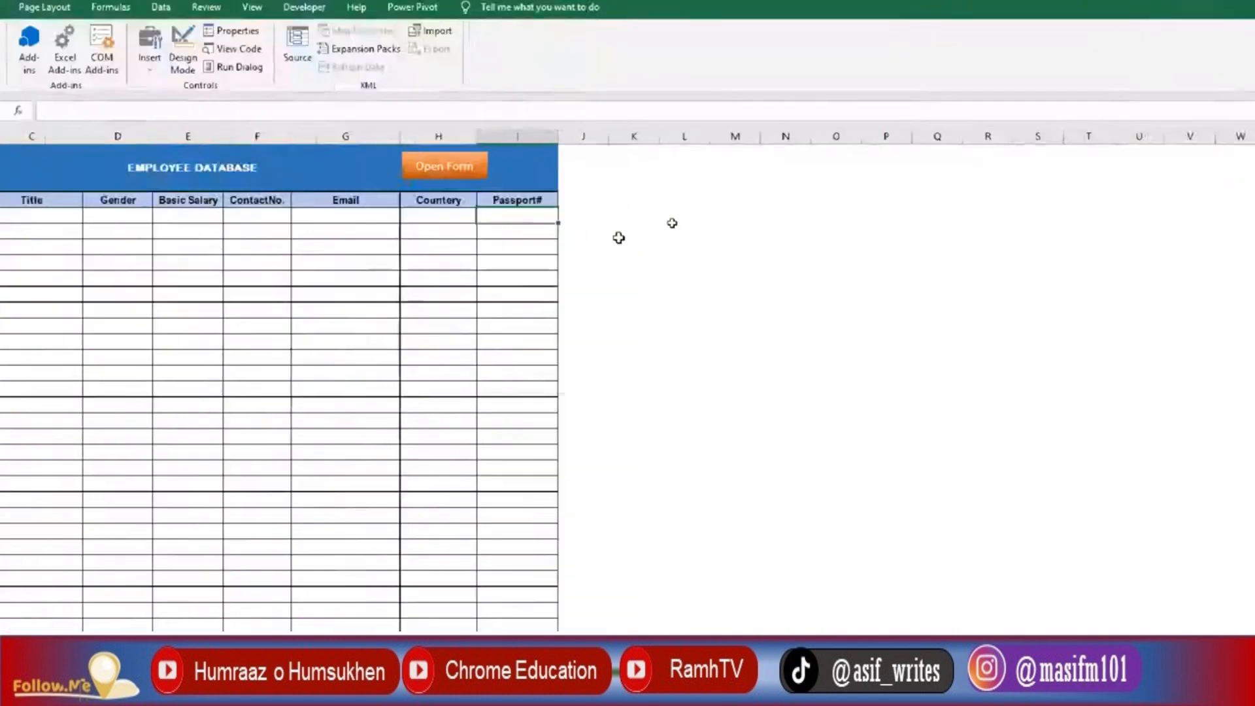
text(=col)
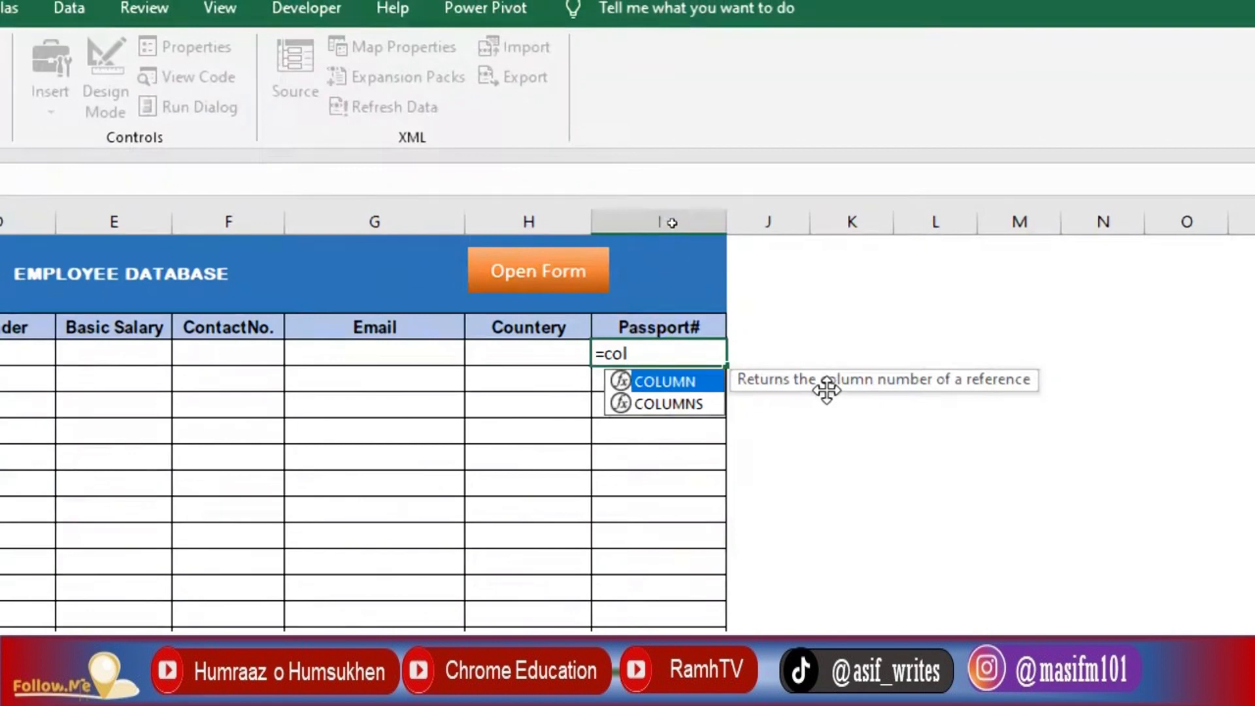
key(Tab)
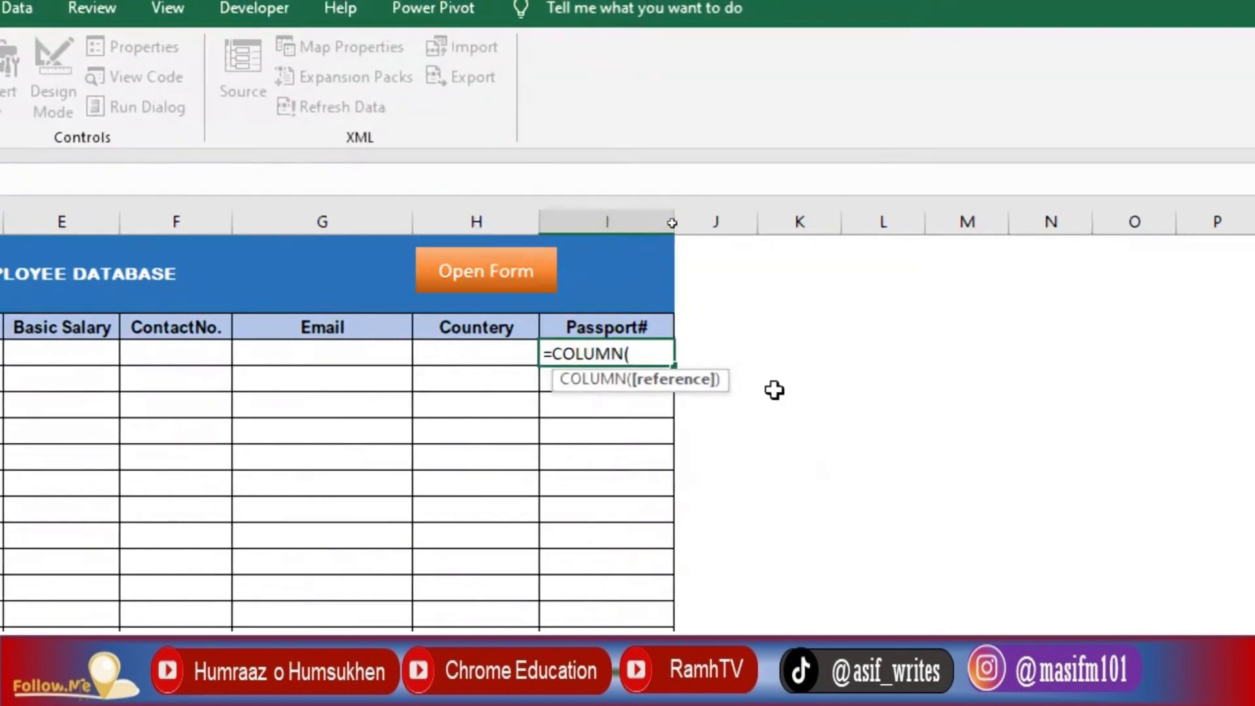
text())
key(Return)
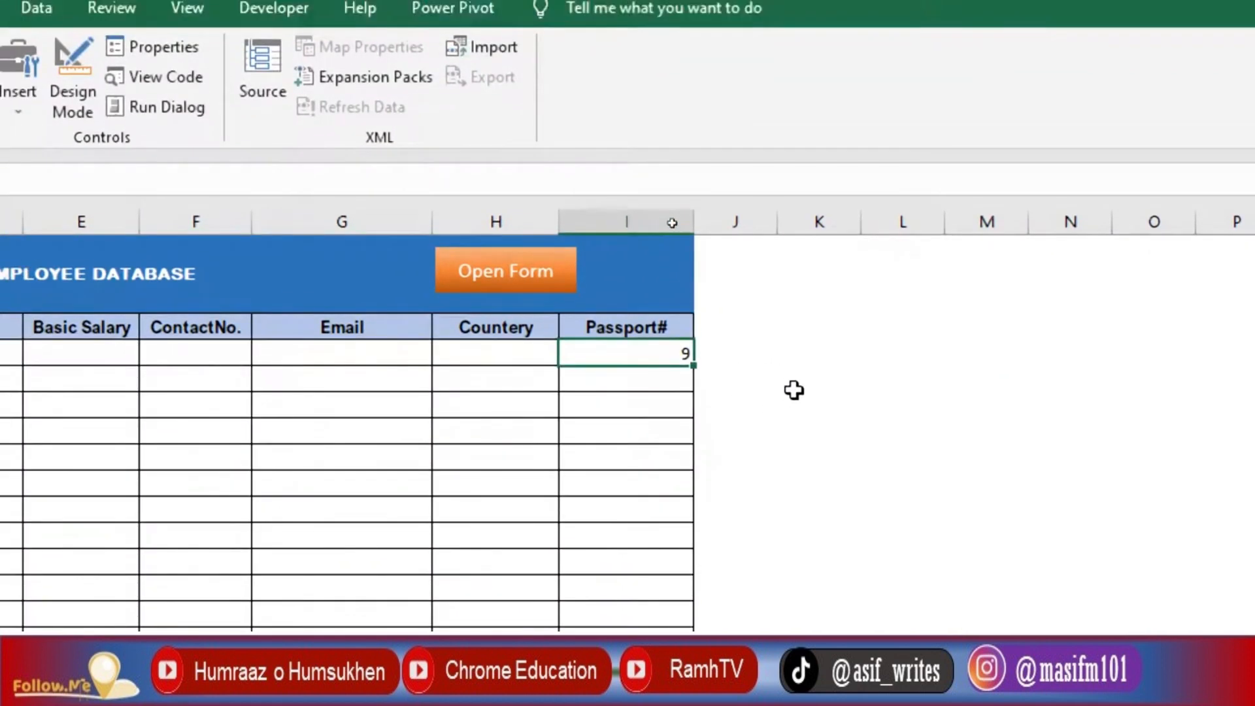
- Return to the VBA editor and set the list box's ColumnCount to 9 and ColumnHeads to True
key(alt+Tab)
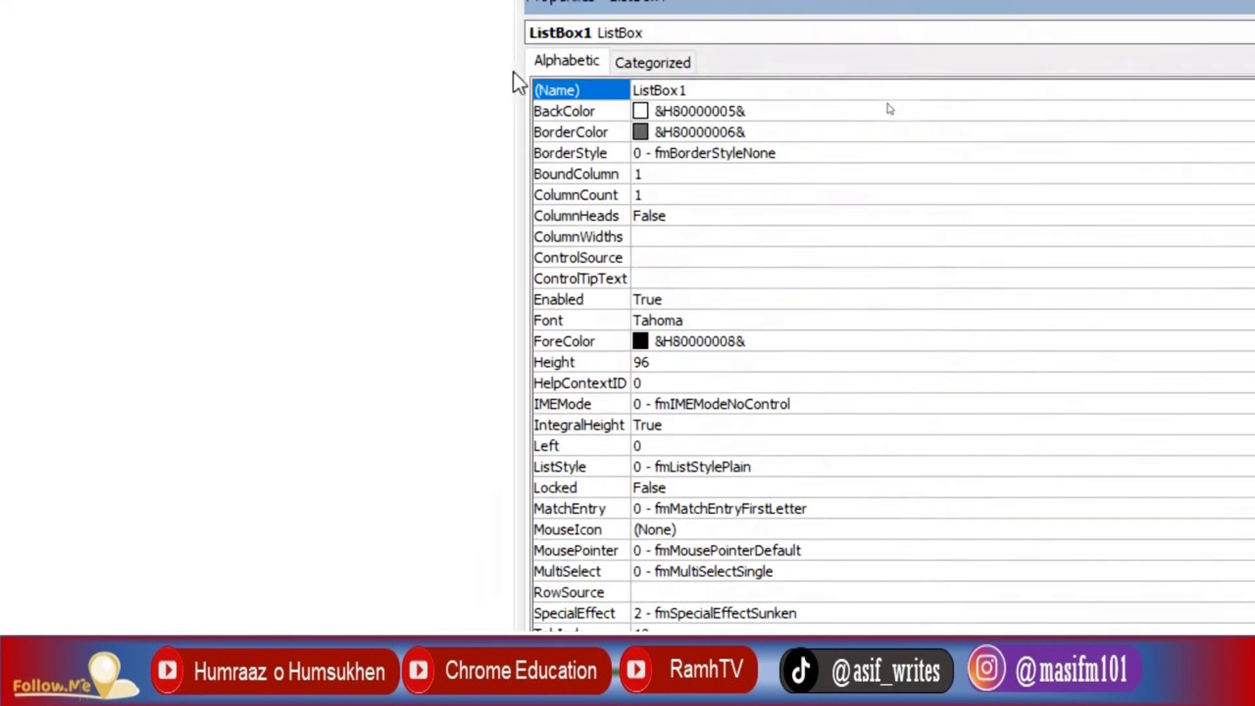
click(634, 169)
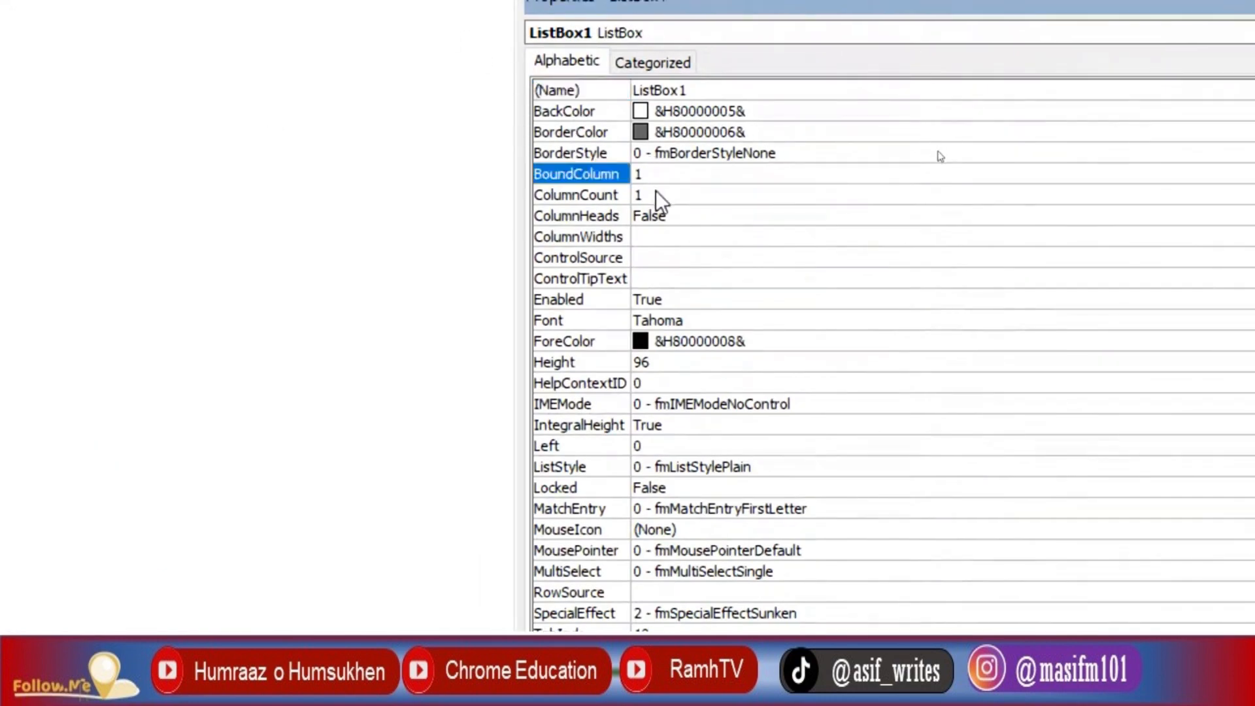
double_click(653, 195)
text(9)
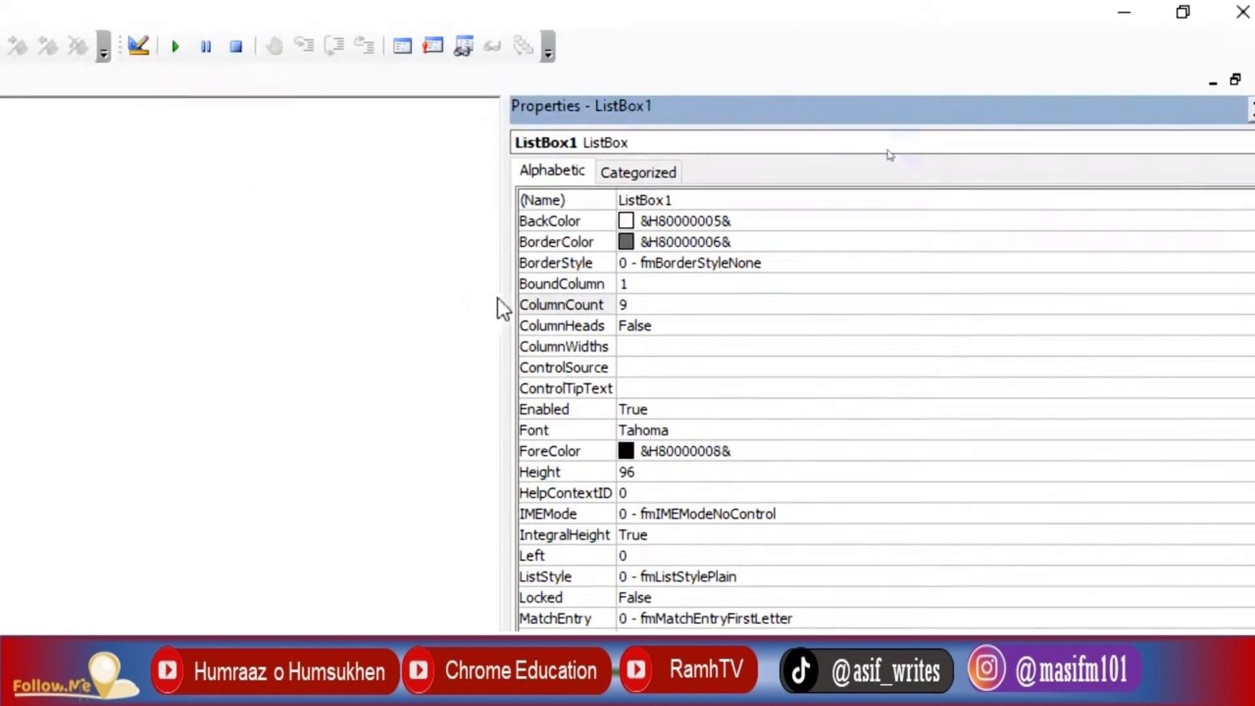
click(675, 327)
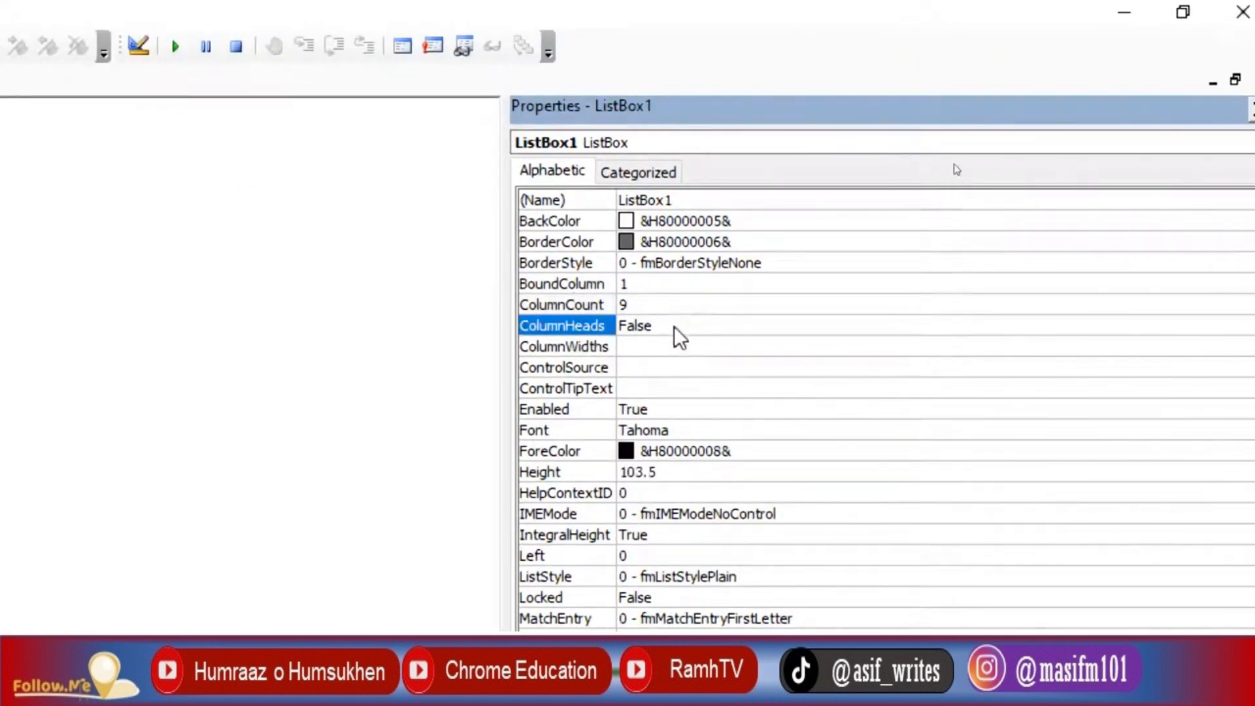
double_click(676, 325)
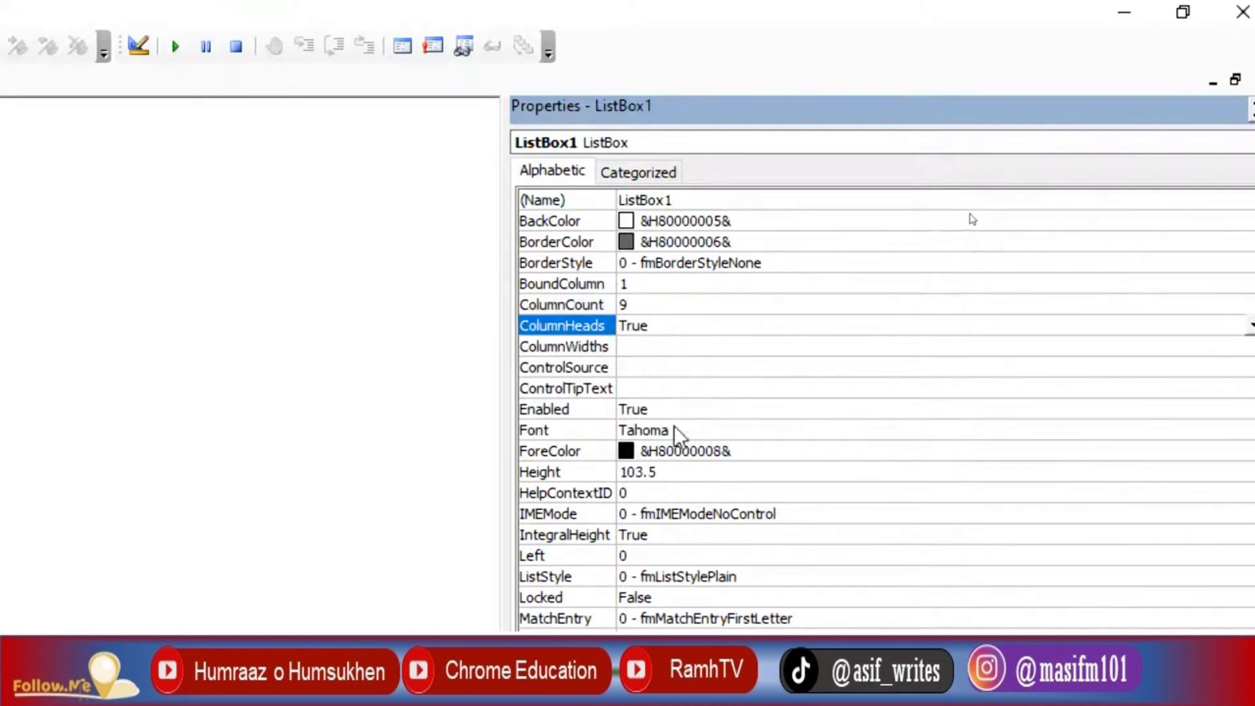
- Set the list box's font size to 12, keeping Tahoma Regular
click(1203, 434)
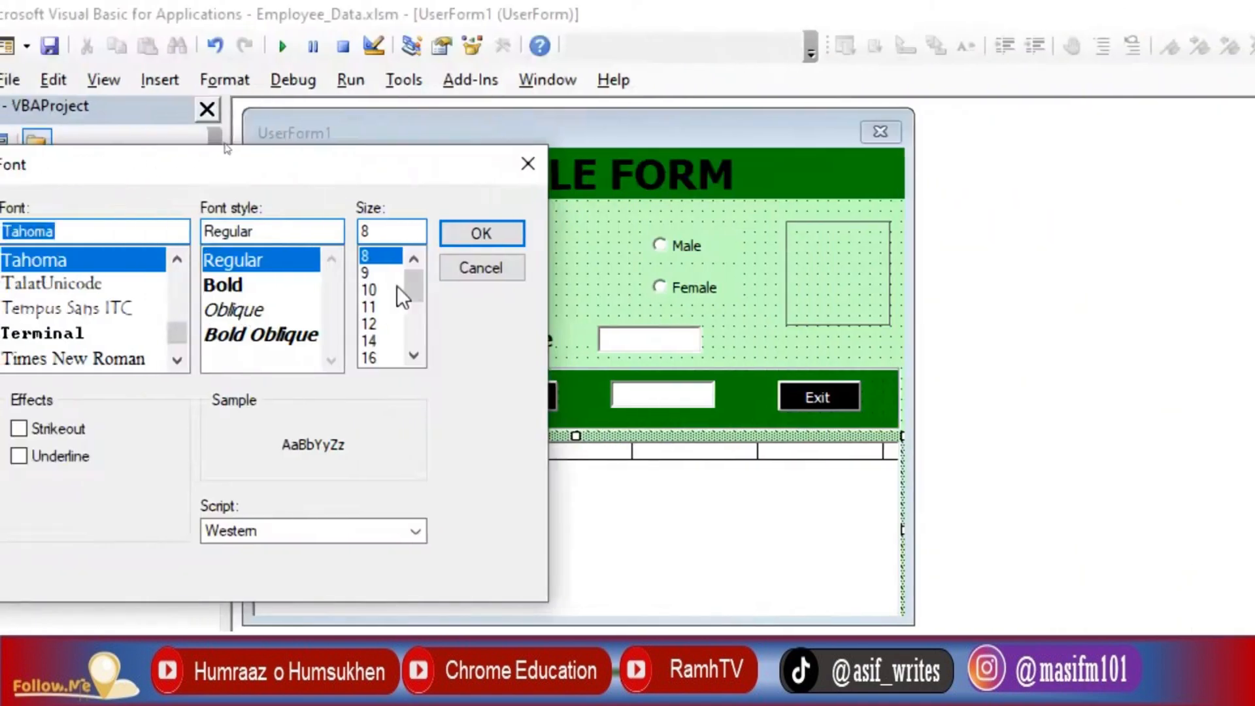
click(370, 325)
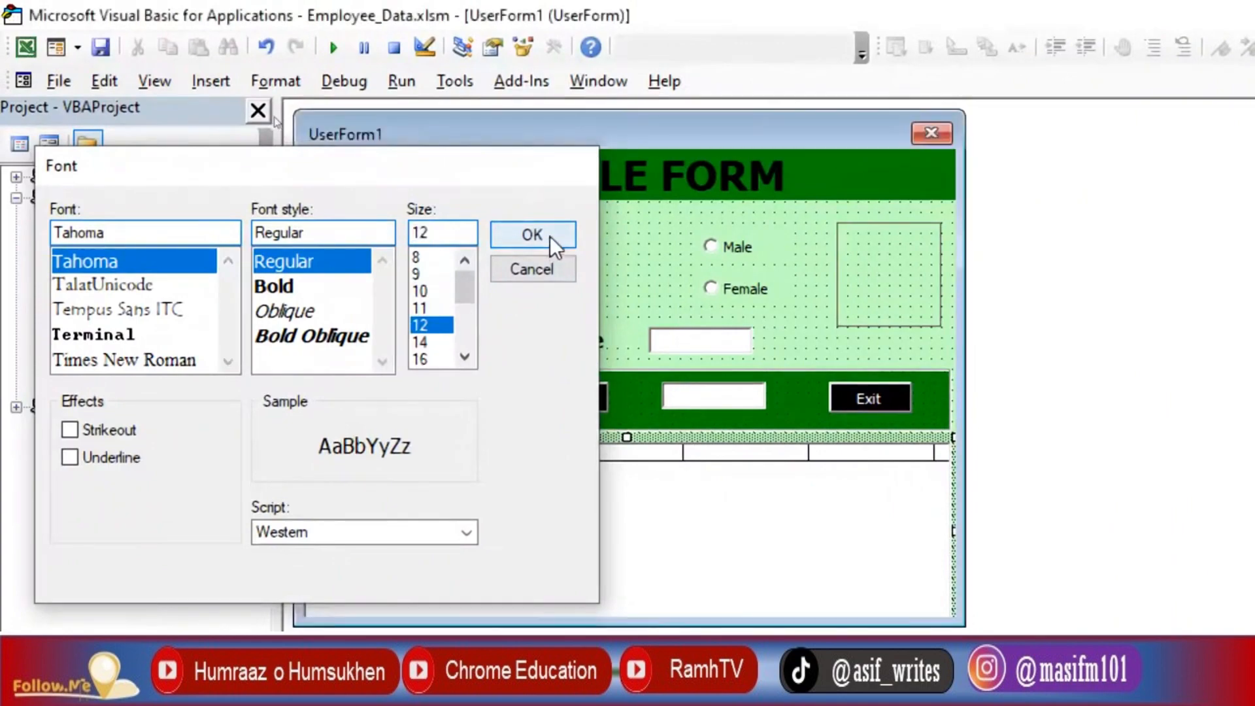
click(481, 233)
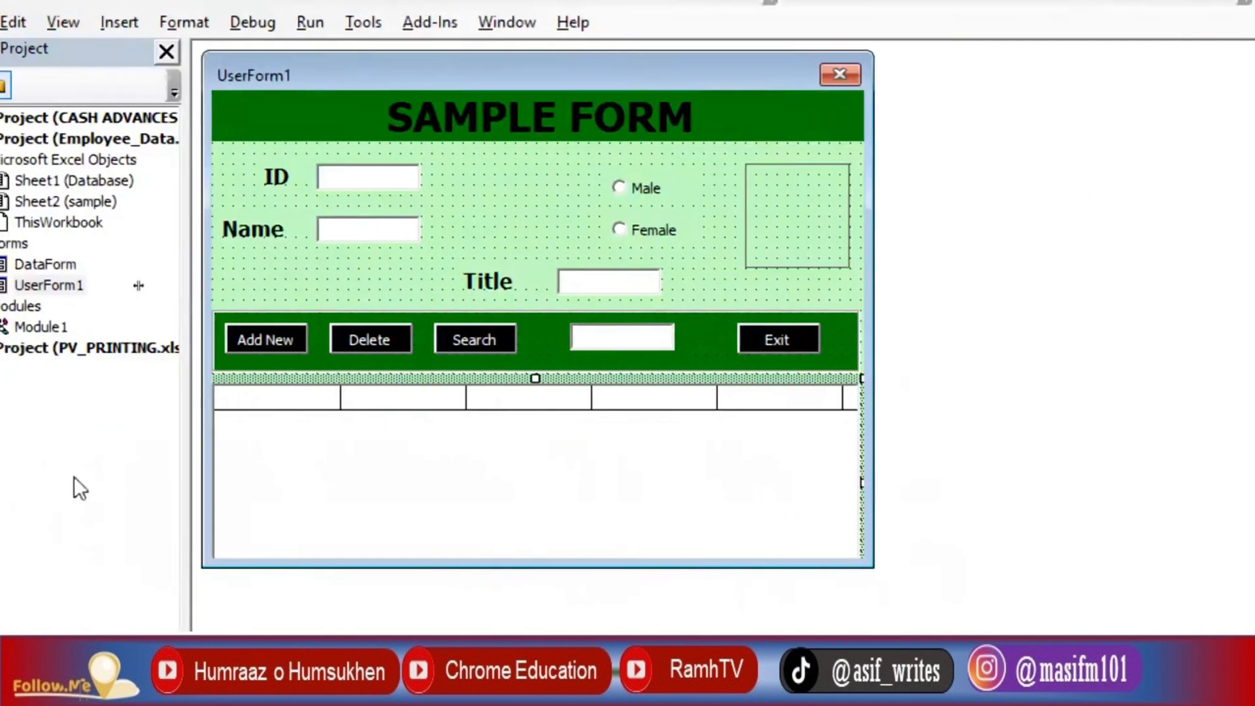
- Set the list box's ColumnWidths to 50,100,100,80,60,100
click(356, 497)
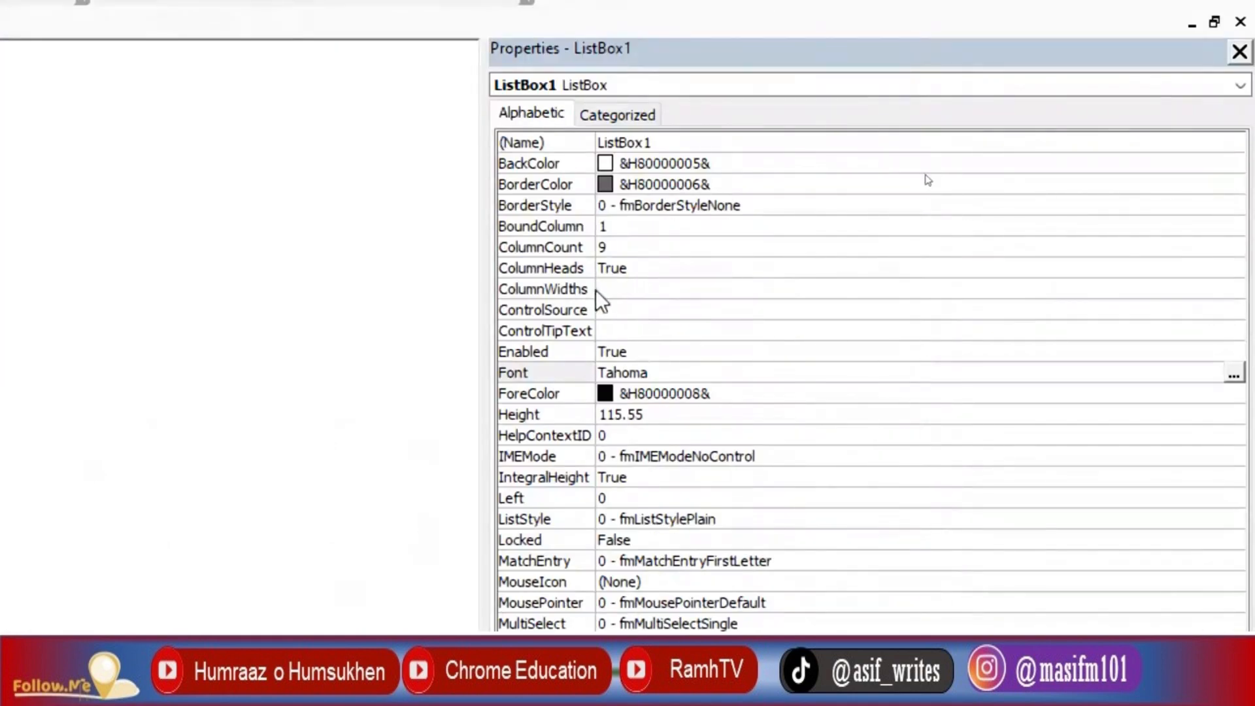
click(596, 289)
click(603, 289)
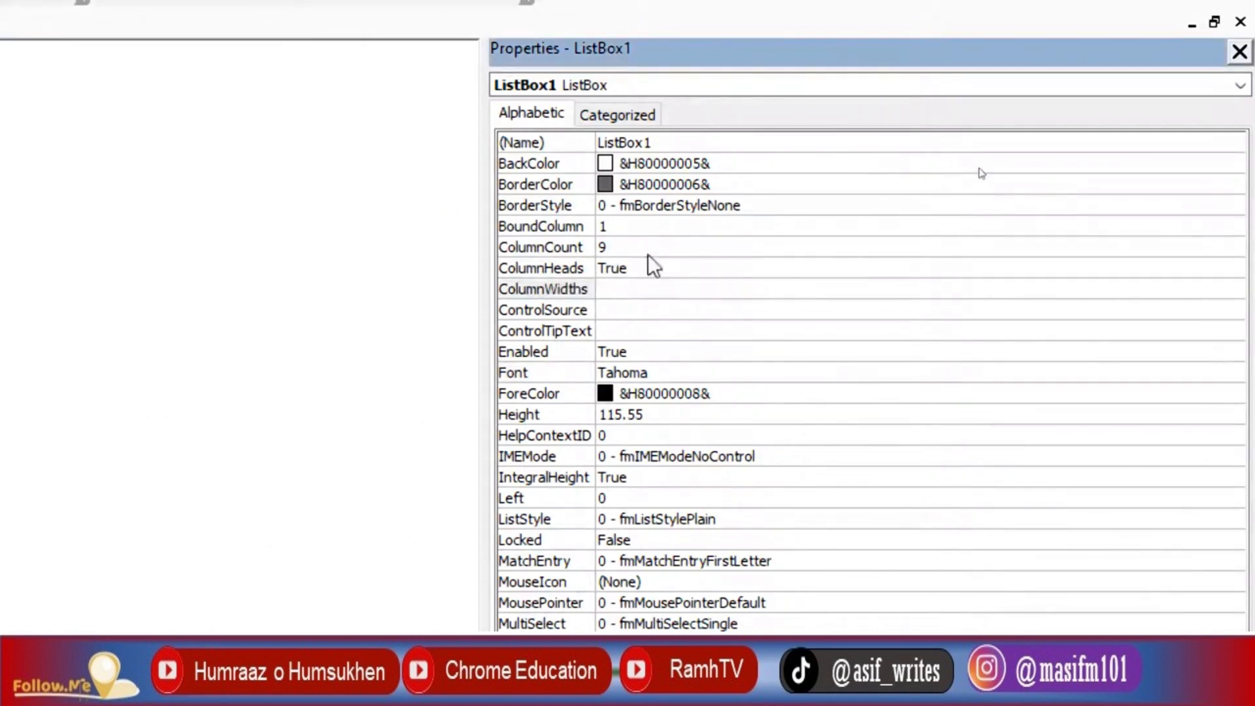
text(50)
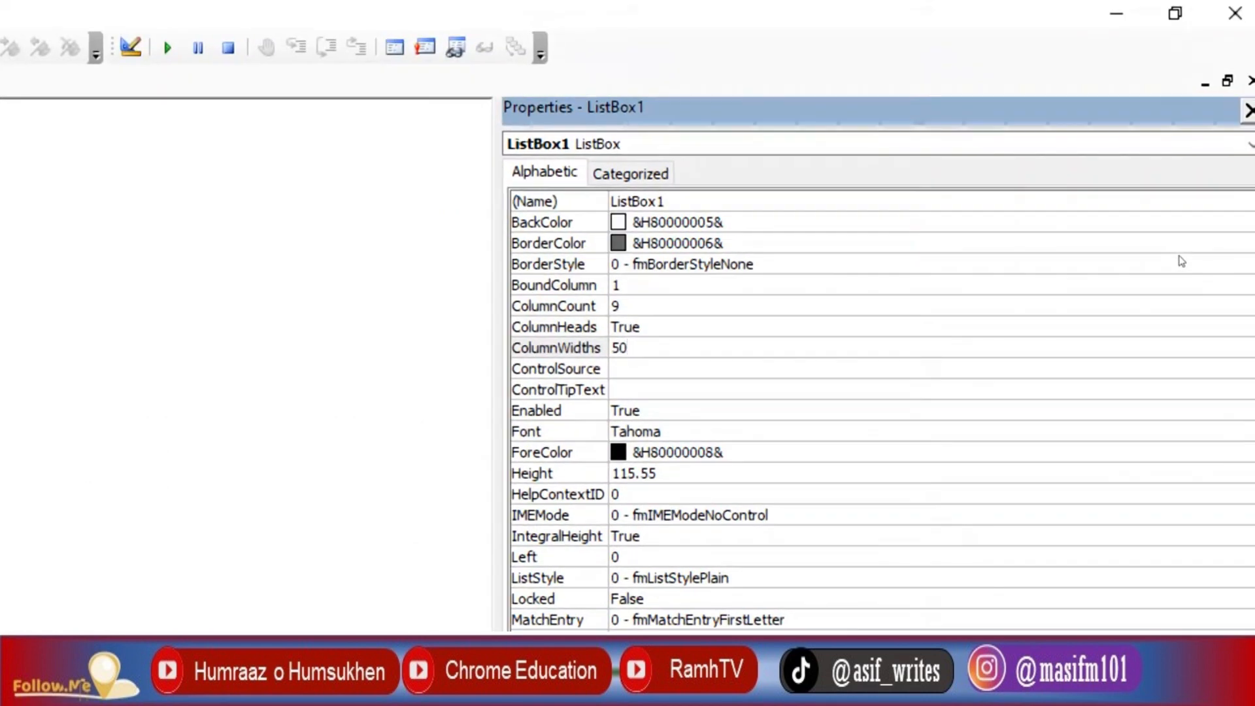
text(,10)
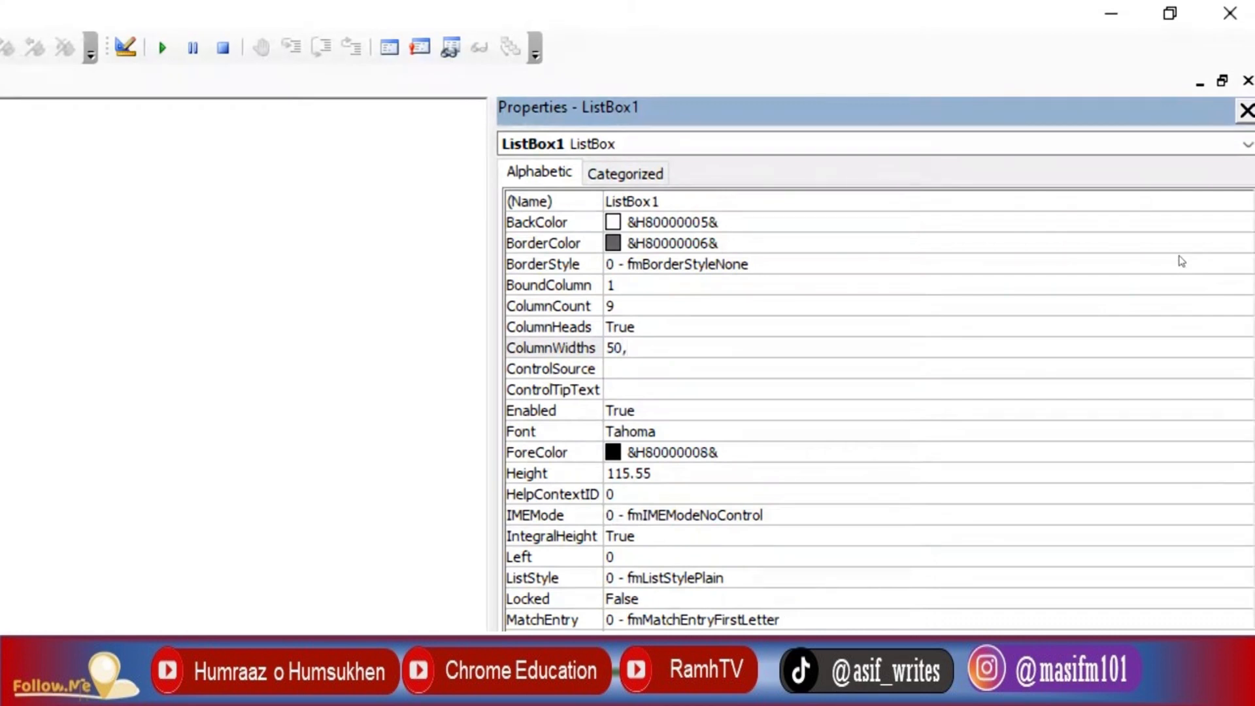
text(0,)
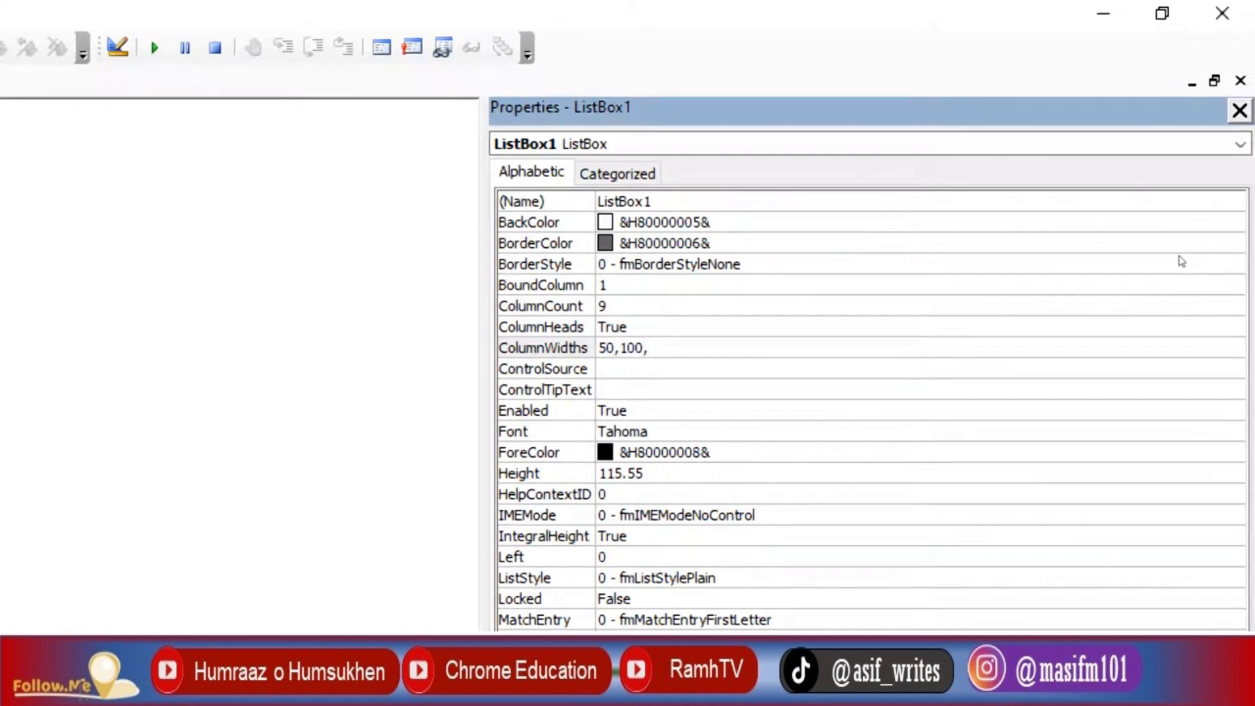
text(100,80,60,100)
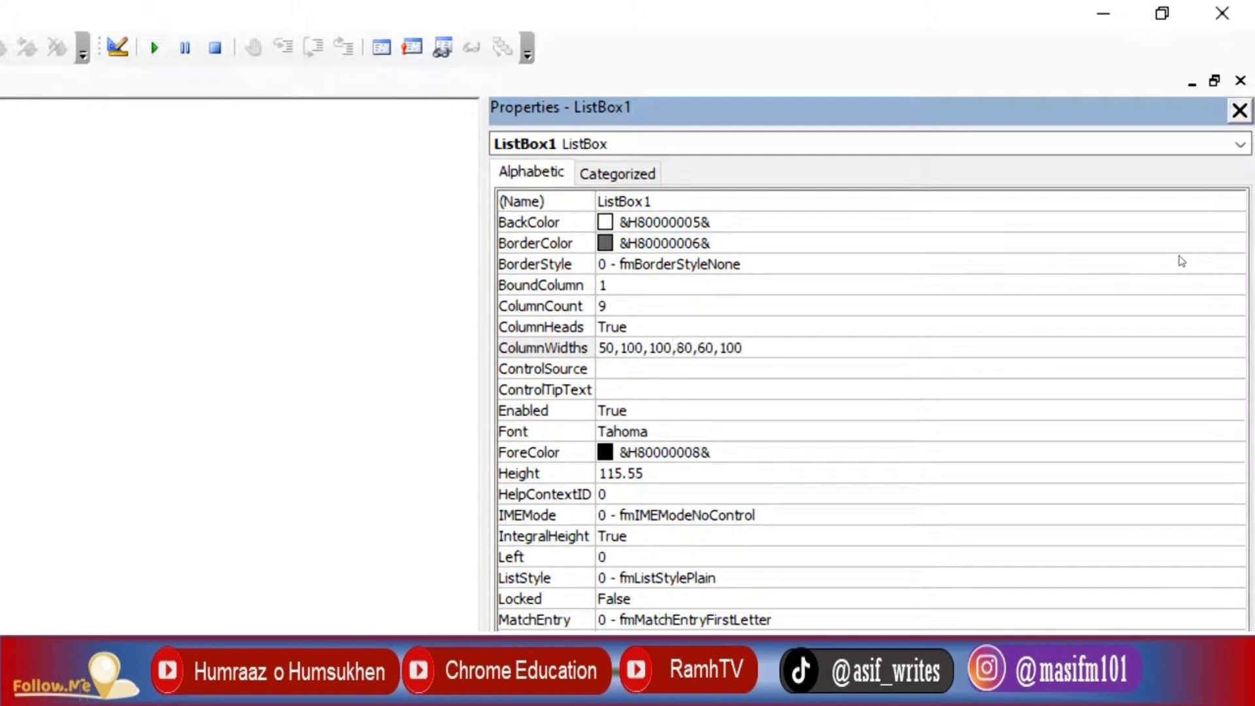
key(Return)
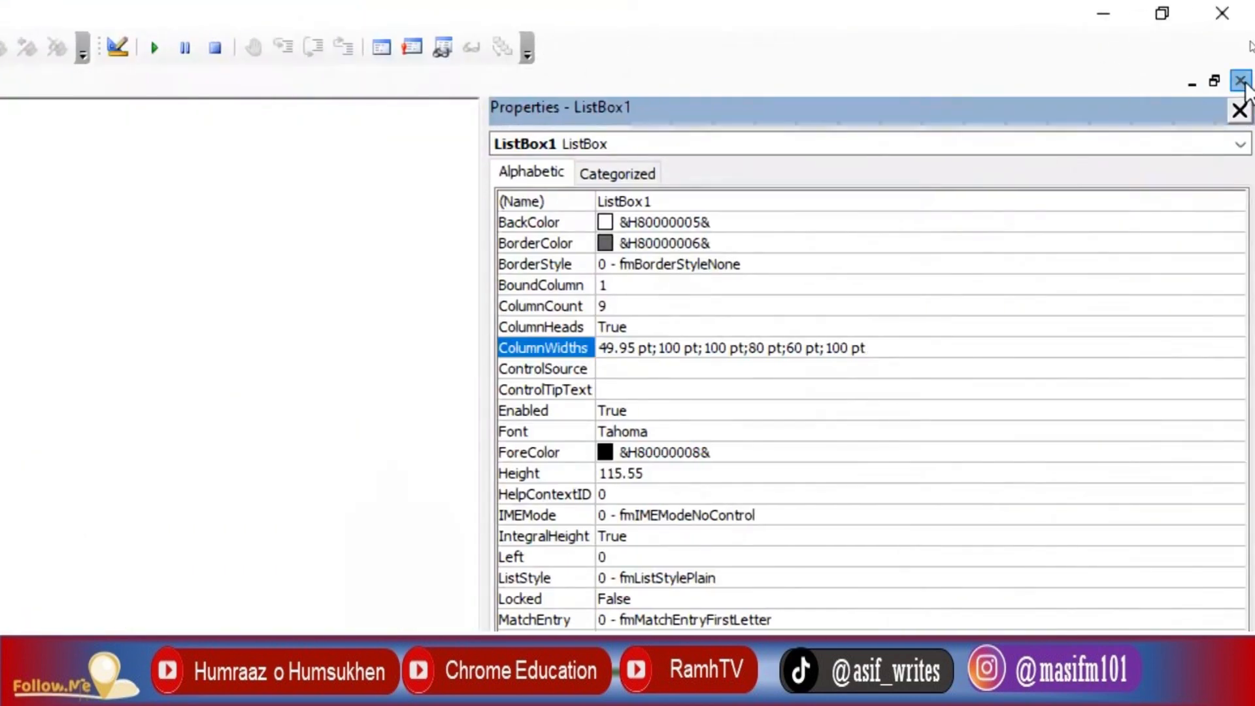
- Close the UserForm1 design window
click(1241, 81)
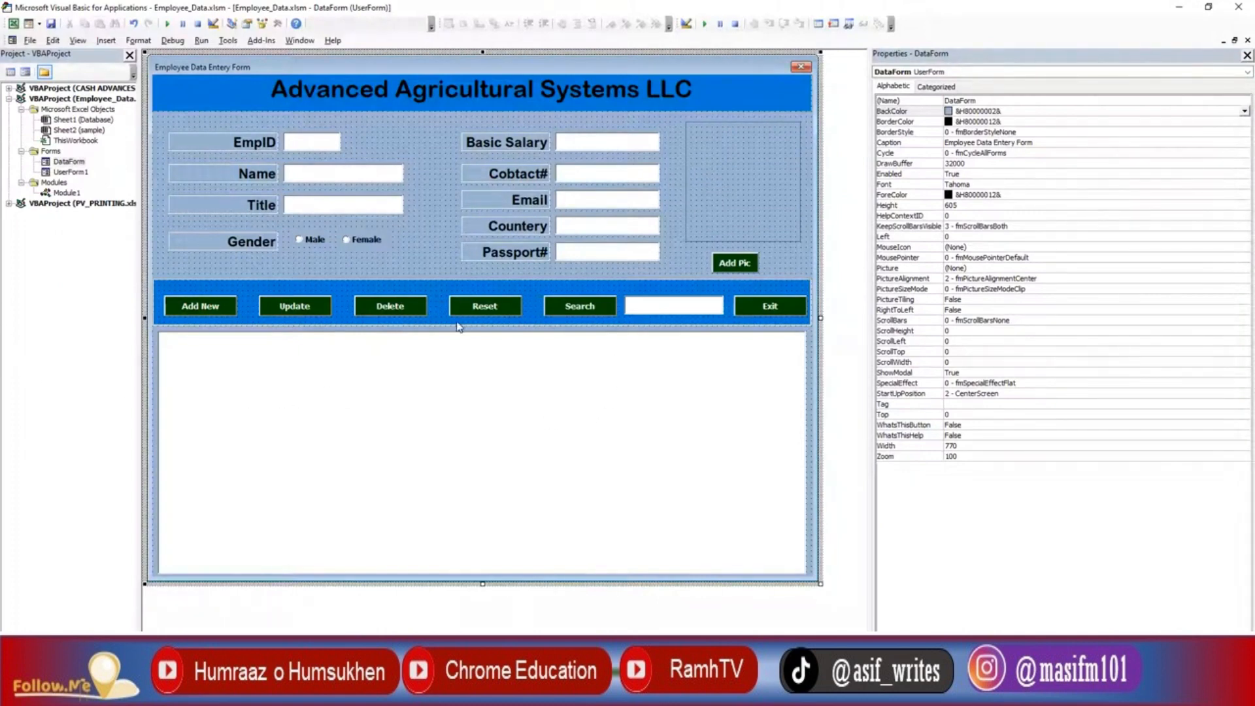
mouse_move(280, 693)
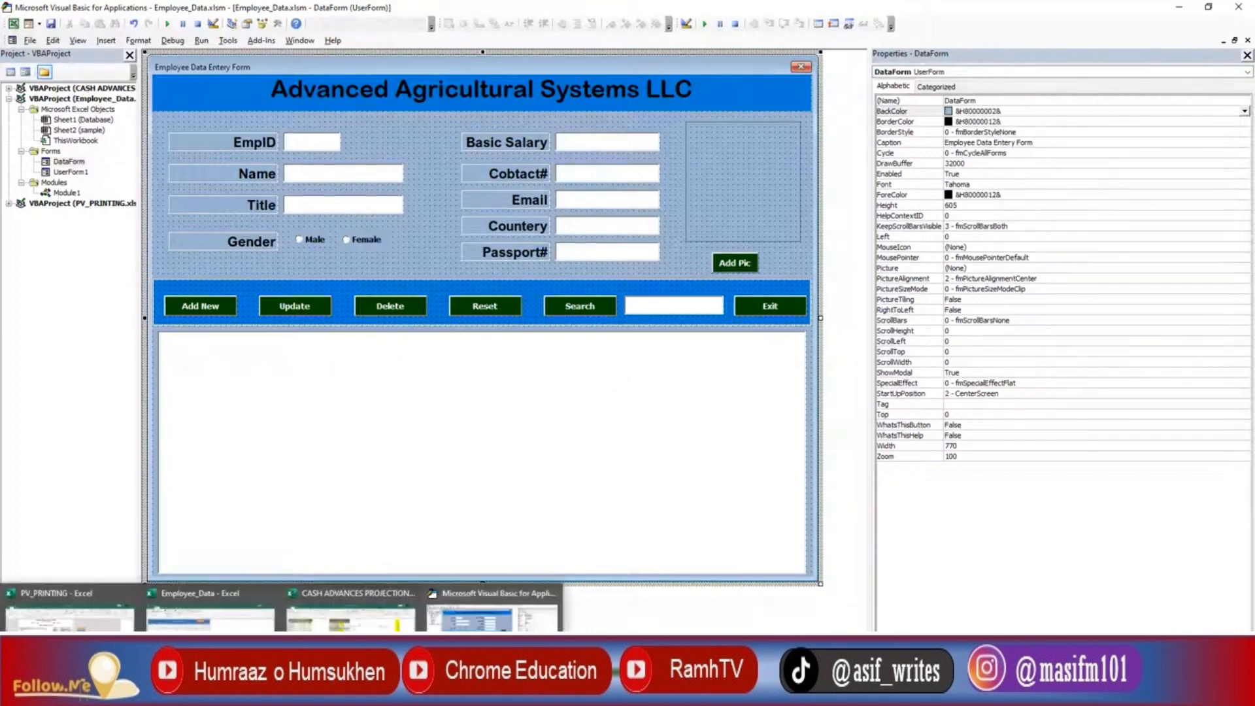